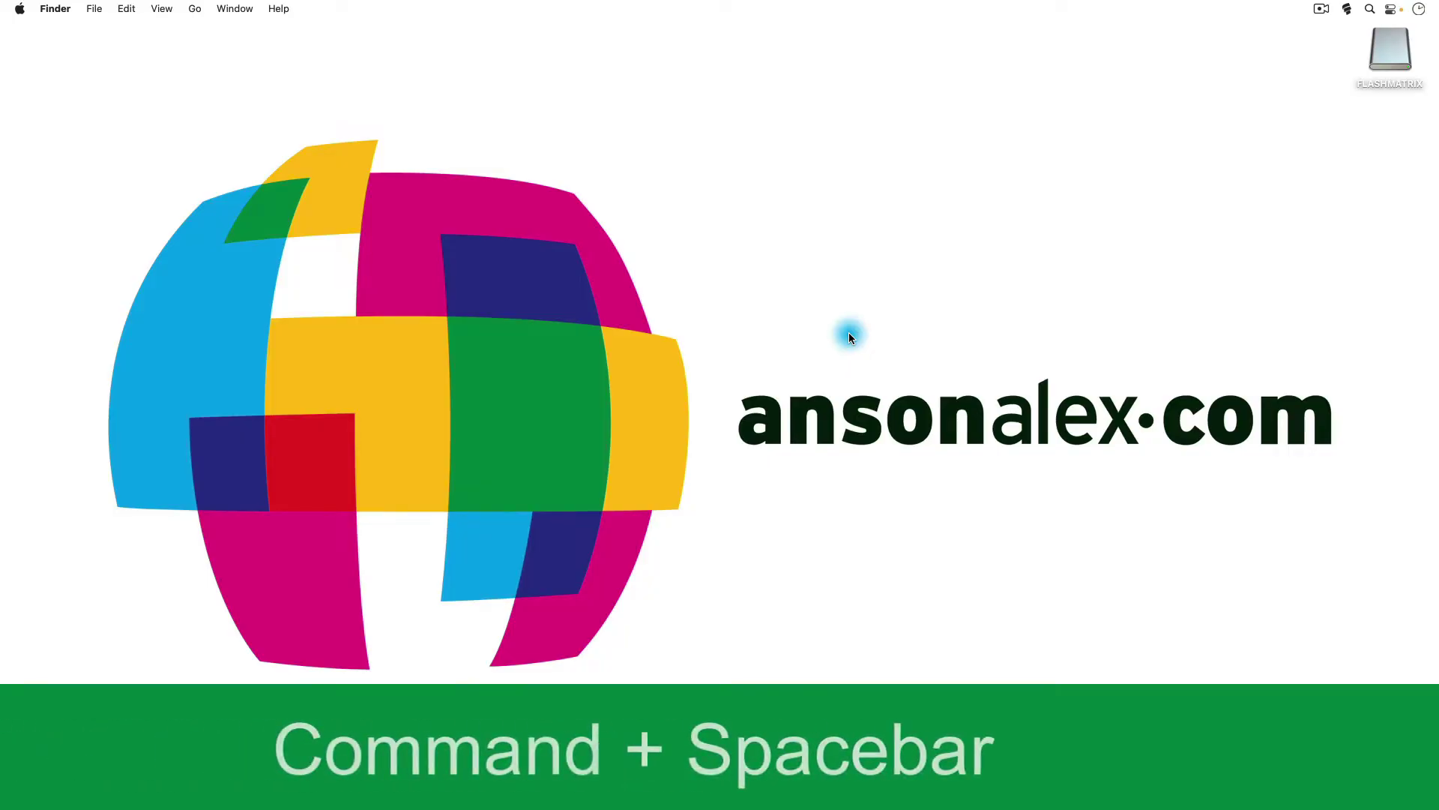
- Bring up Spotlight Search over the Finder desktop with Command+Space
{"action": "key", "text": "super+space"}
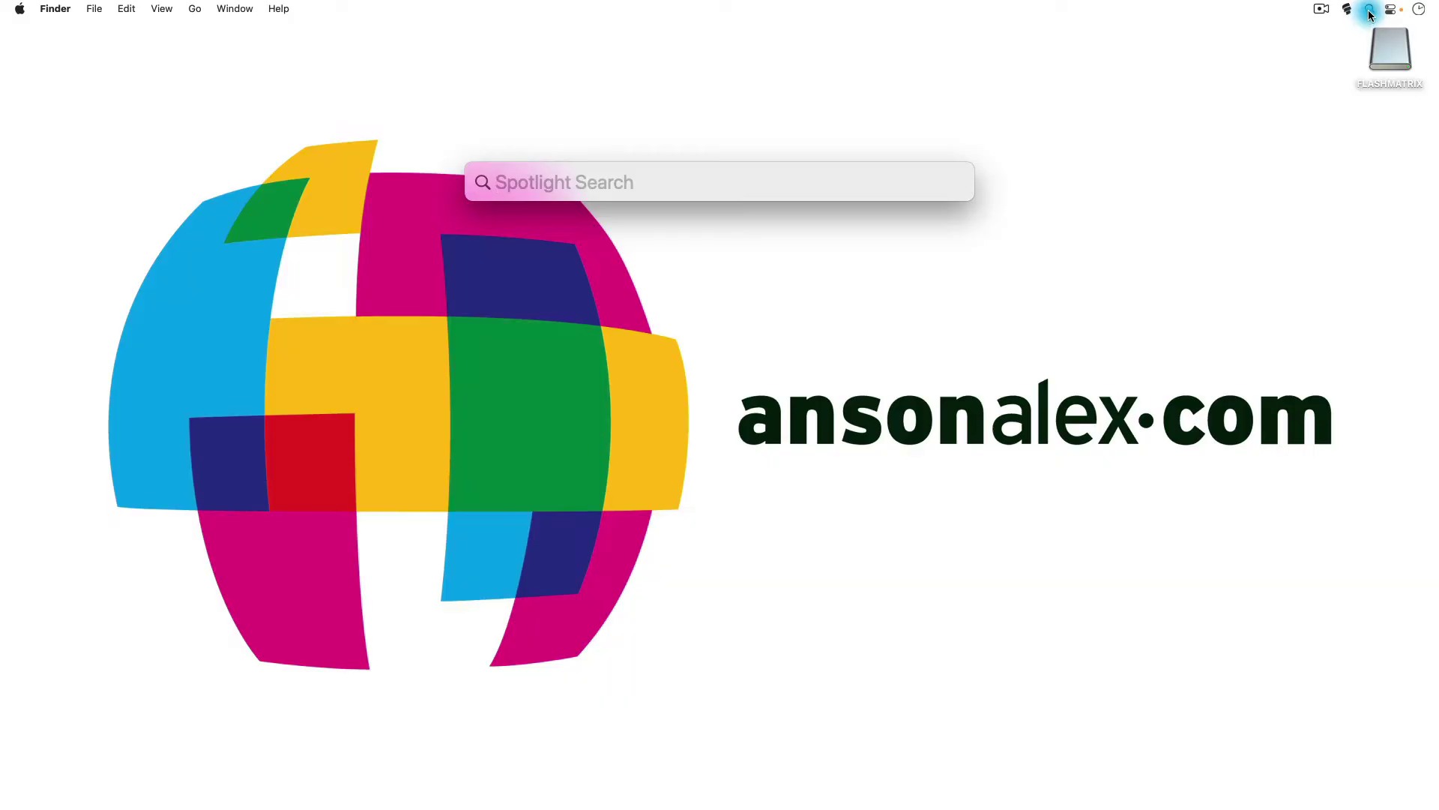
- Search Spotlight for 'disk' and launch Disk Utility from the results
{"action": "left_click", "coordinate": [851, 187]}
{"action": "type", "text": "disk"}
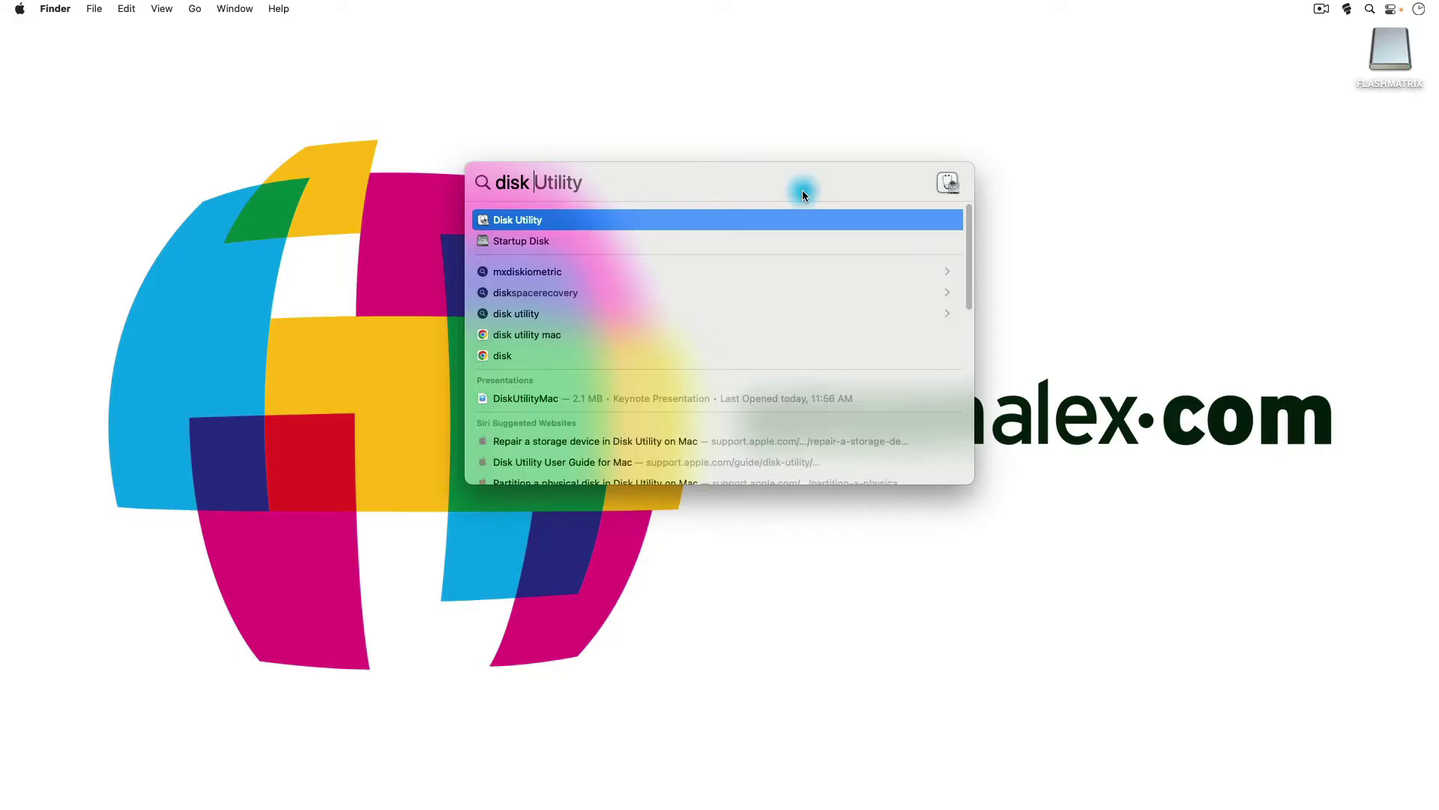
{"action": "left_click", "coordinate": [632, 218]}
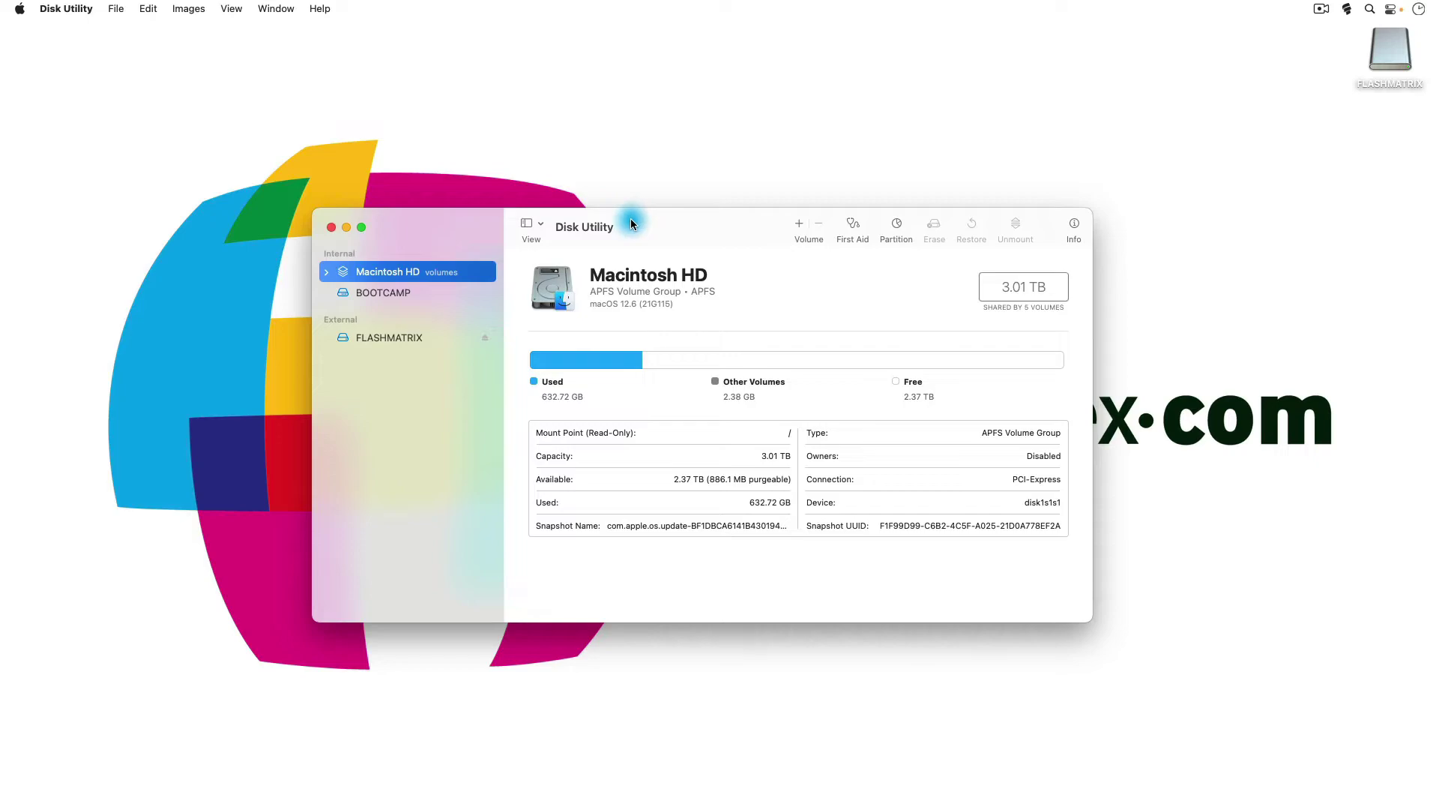
- Open a Finder window and select Disk Utility in Applications > Utilities
{"action": "mouse_move", "coordinate": [186, 805]}
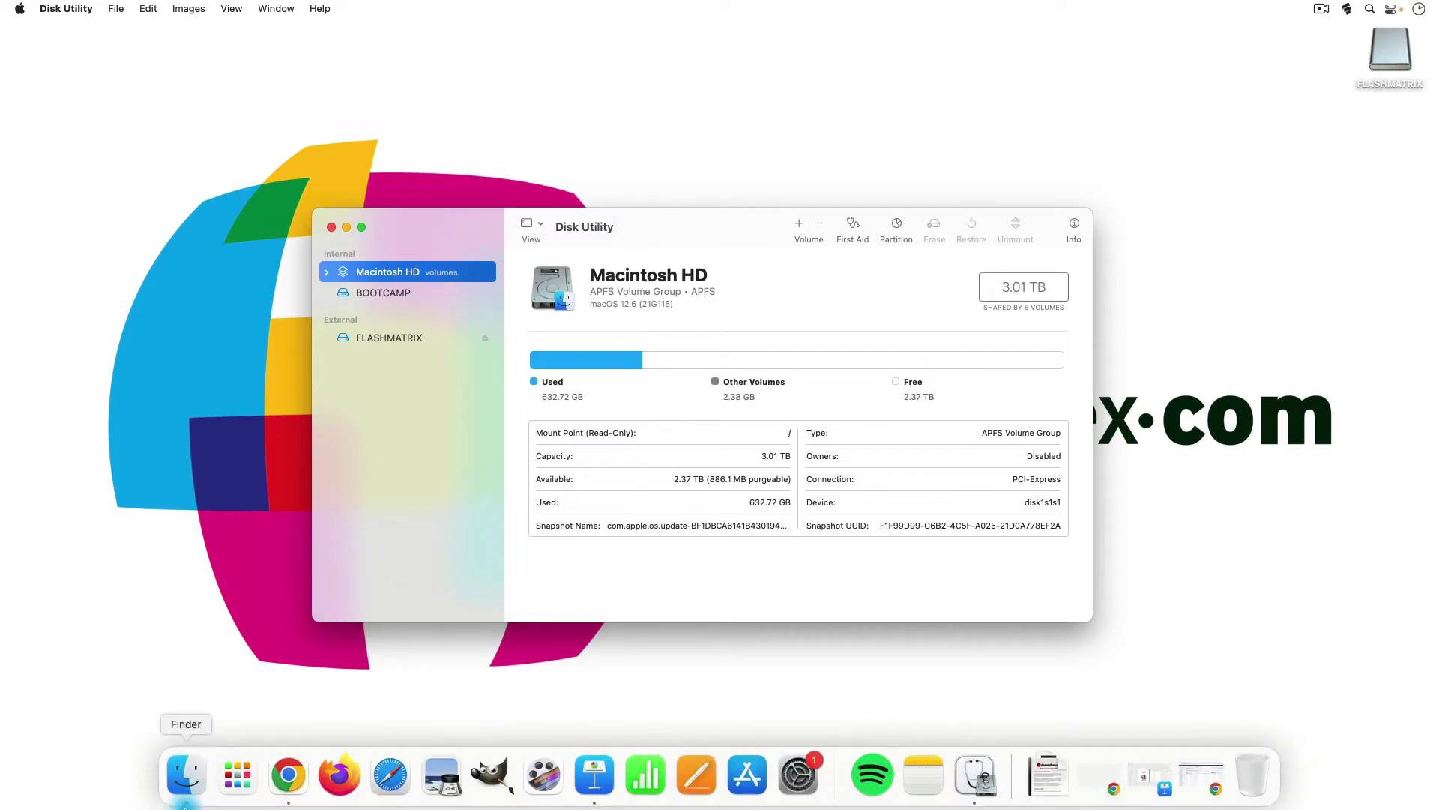
{"action": "left_click", "coordinate": [187, 772]}
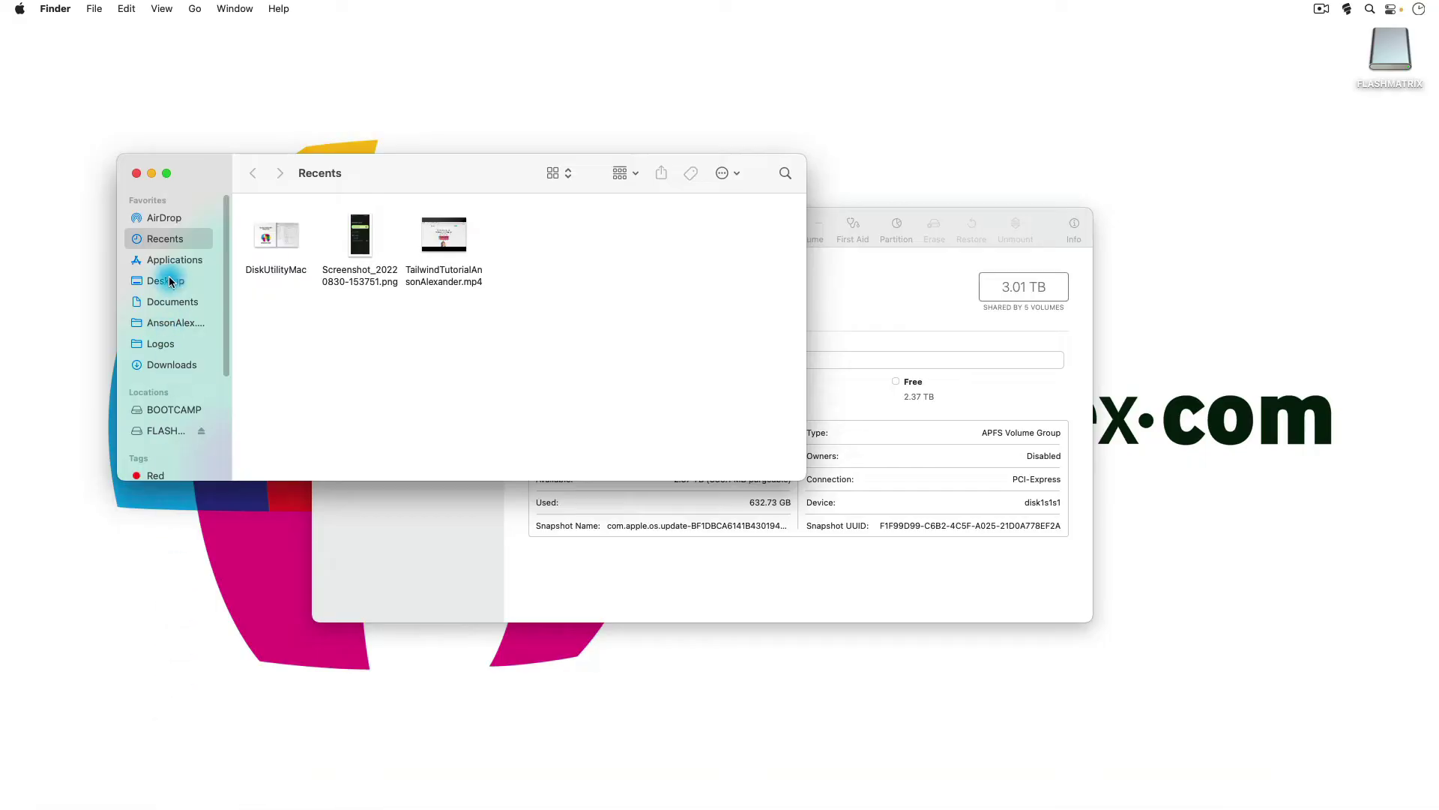
{"action": "left_click", "coordinate": [174, 259]}
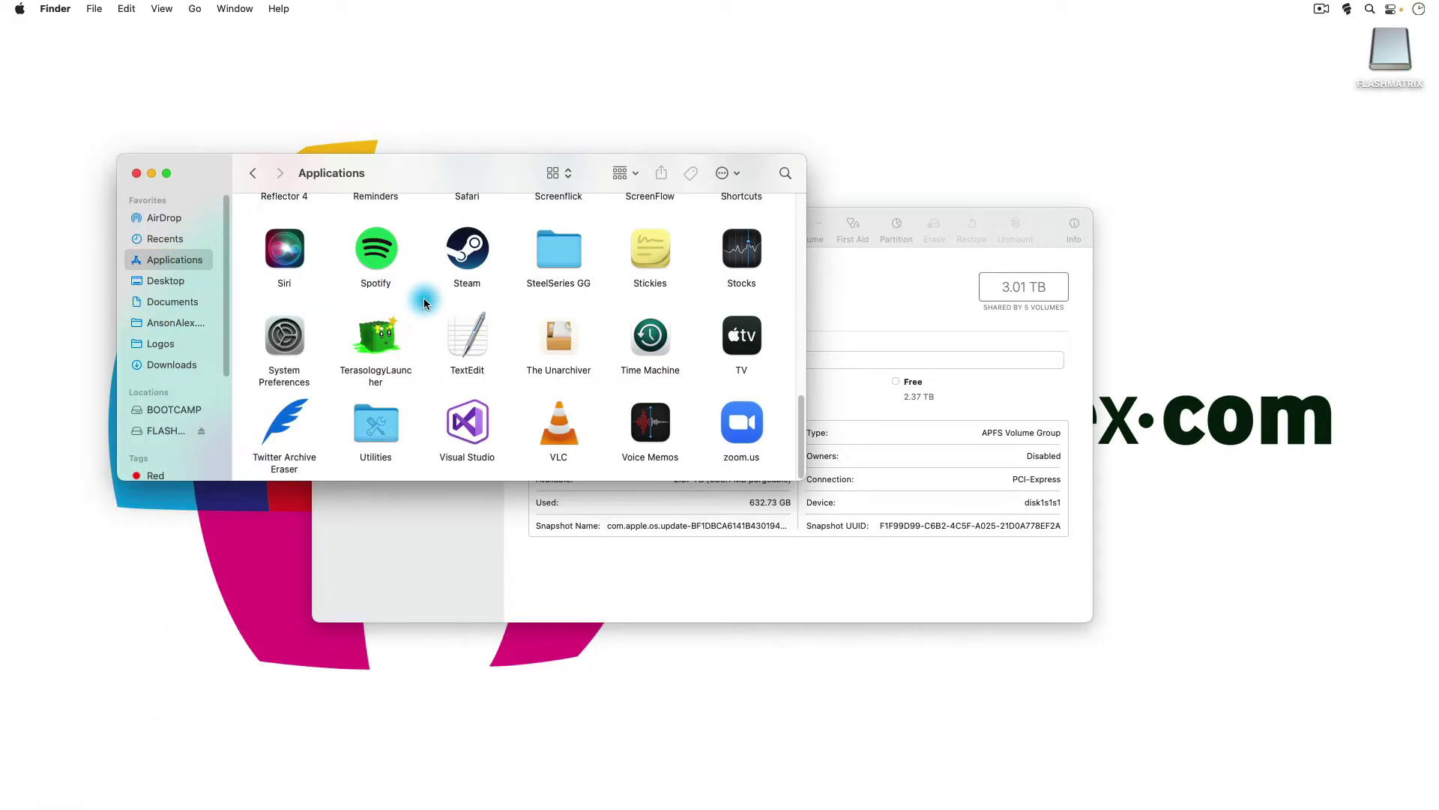
{"action": "double_click", "coordinate": [378, 424]}
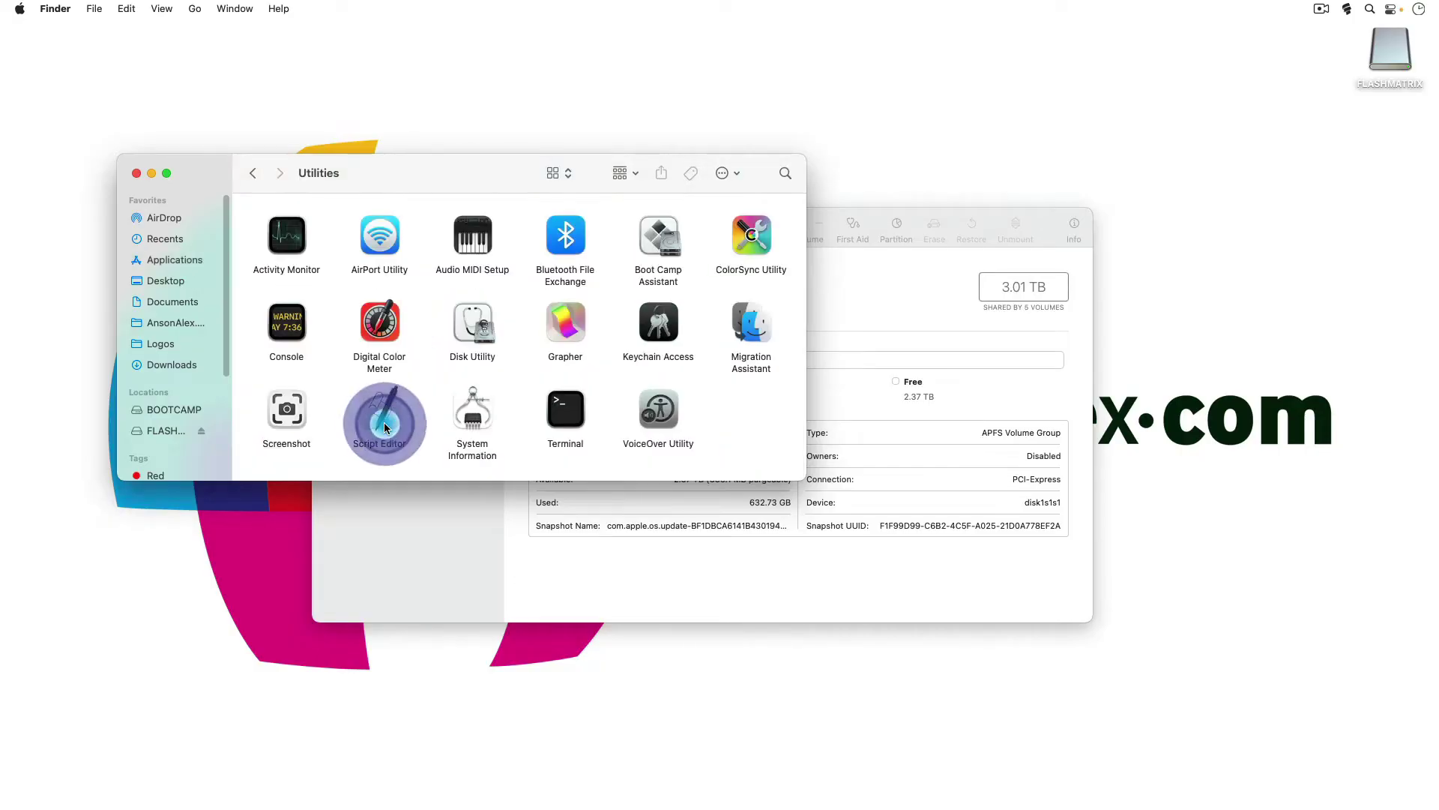
{"action": "left_click", "coordinate": [476, 328]}
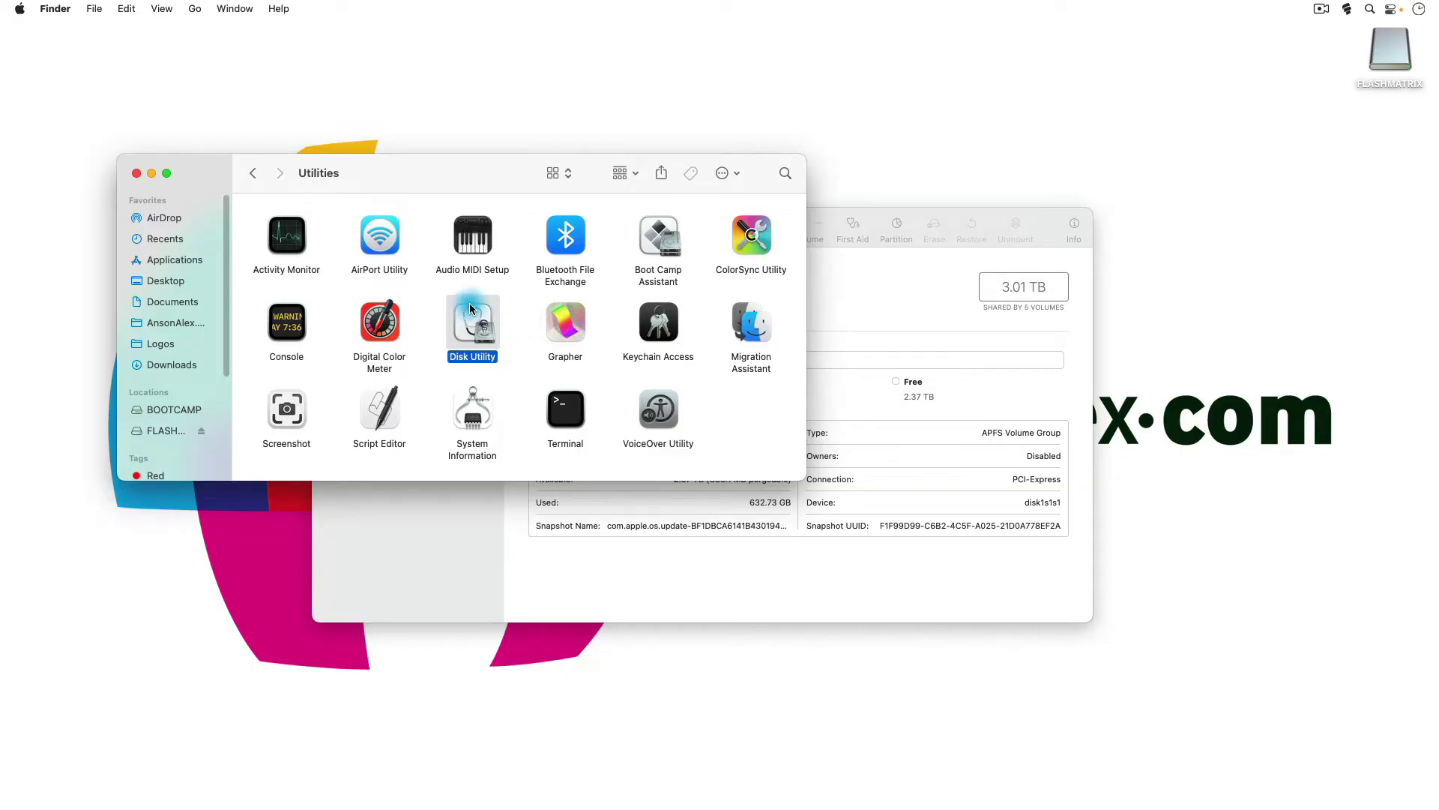
- Close Finder, expand Macintosh HD and show its system volume details (3.01 TB, disk1s1)
{"action": "left_click", "coordinate": [137, 175]}
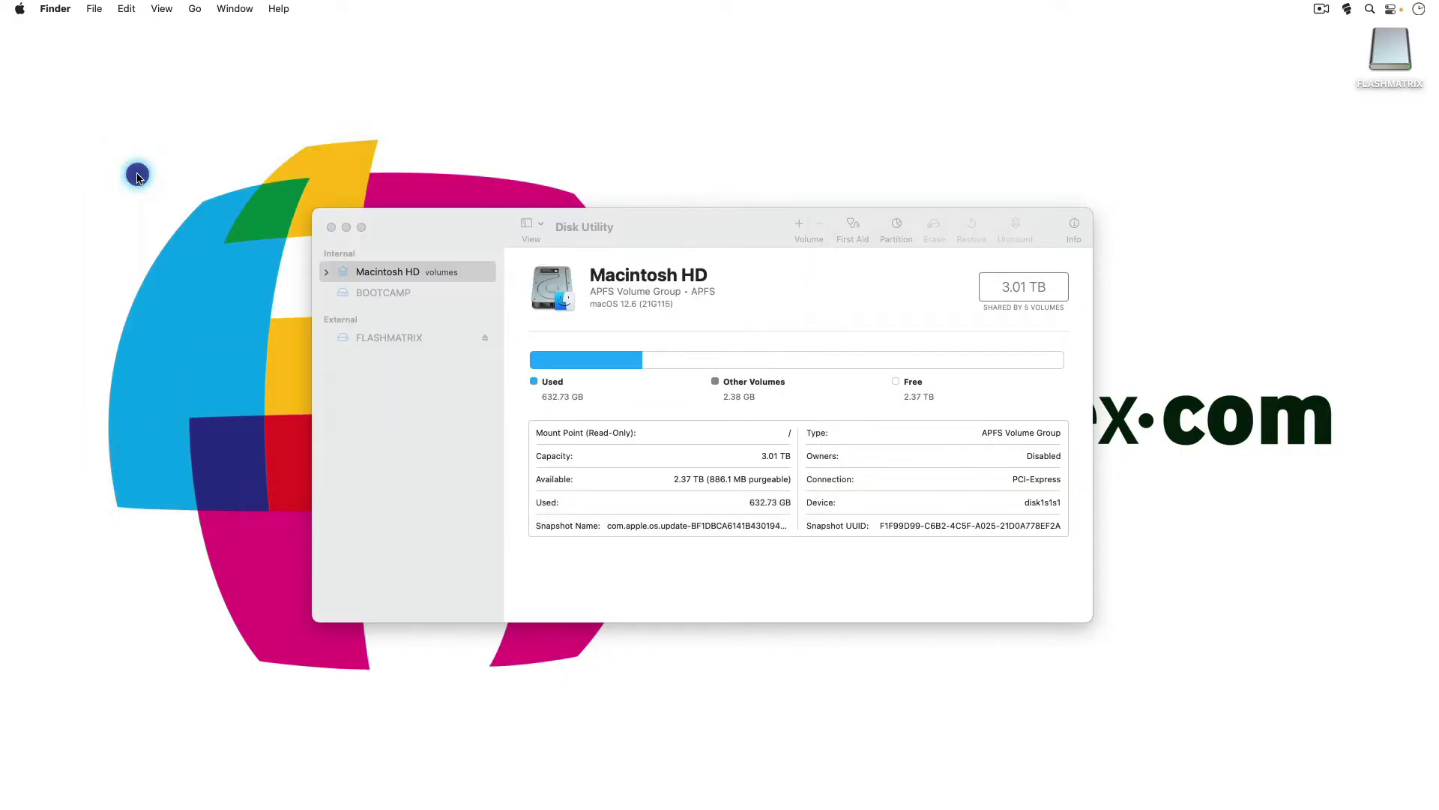
{"action": "left_click", "coordinate": [797, 318]}
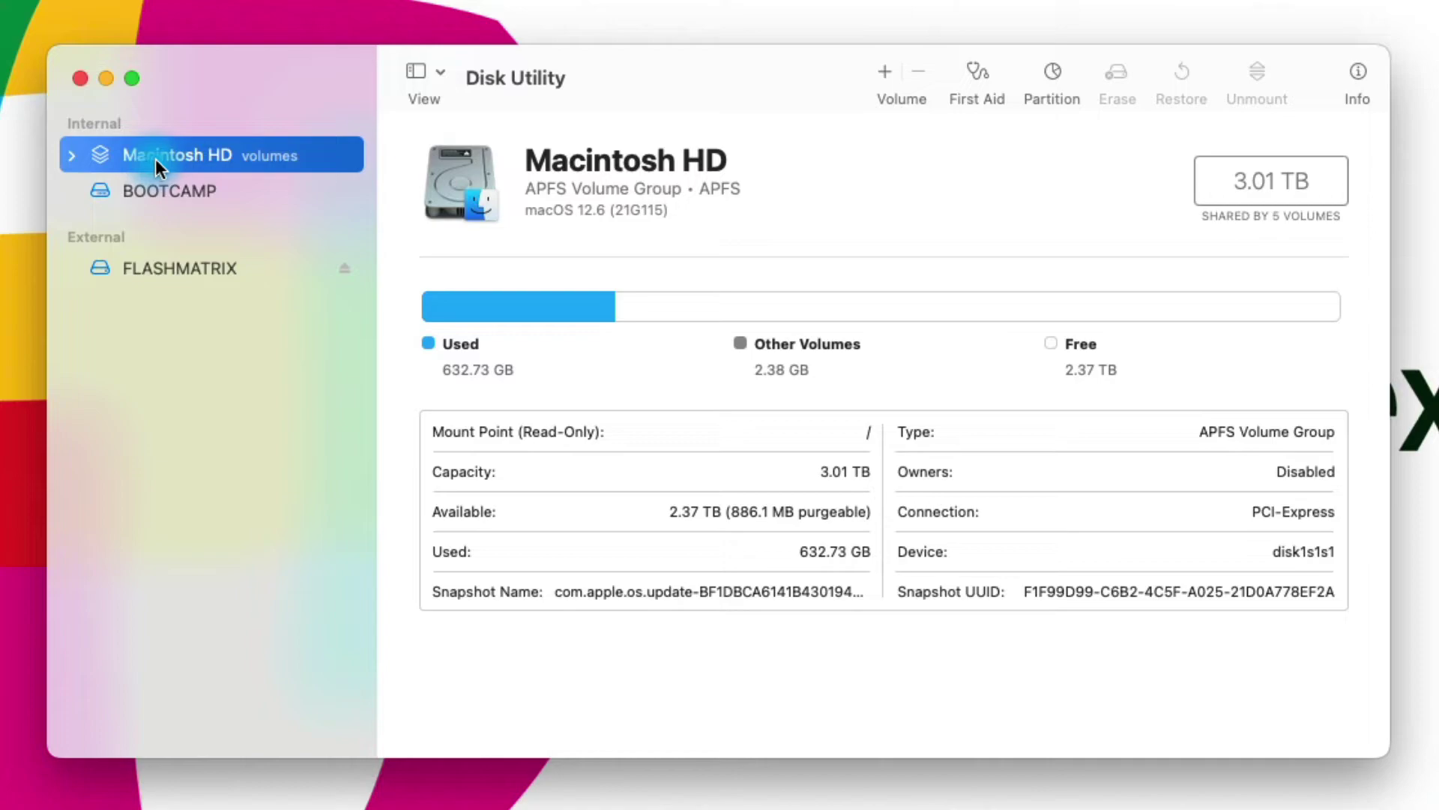
{"action": "left_click", "coordinate": [70, 159]}
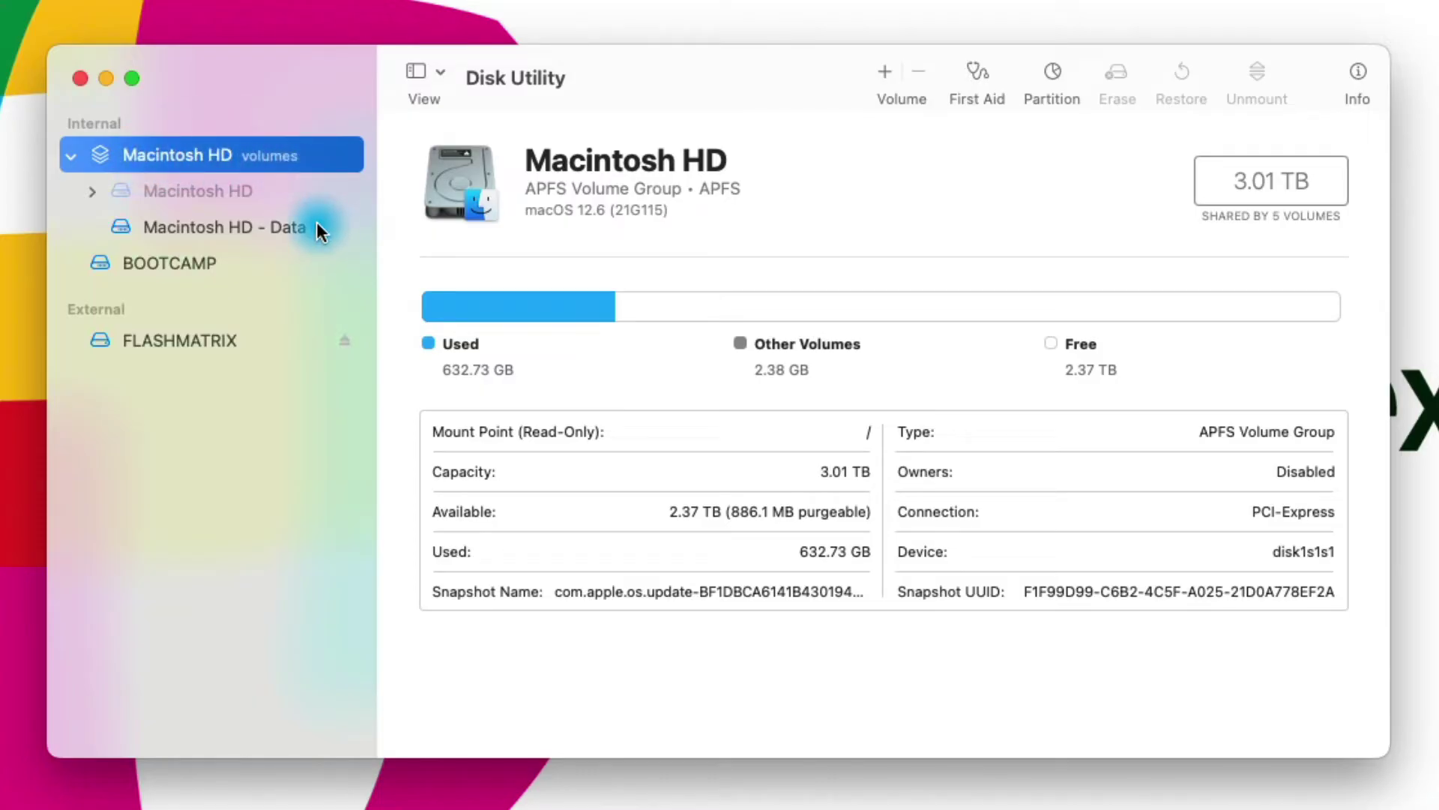
{"action": "left_click", "coordinate": [216, 192]}
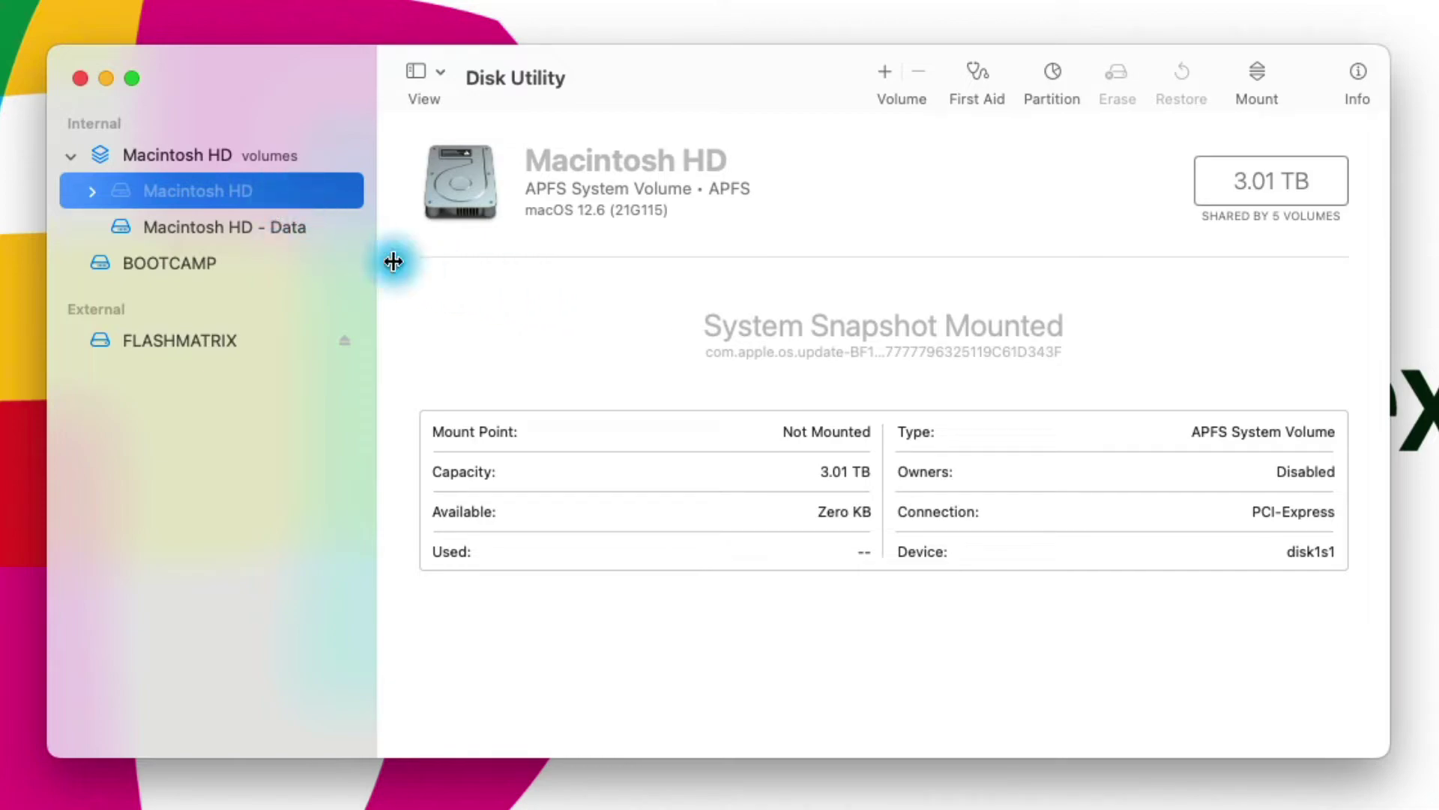
- Select Macintosh HD - Data to view its details: 617.31 GB used, 2.37 TB free
{"action": "left_click", "coordinate": [461, 312]}
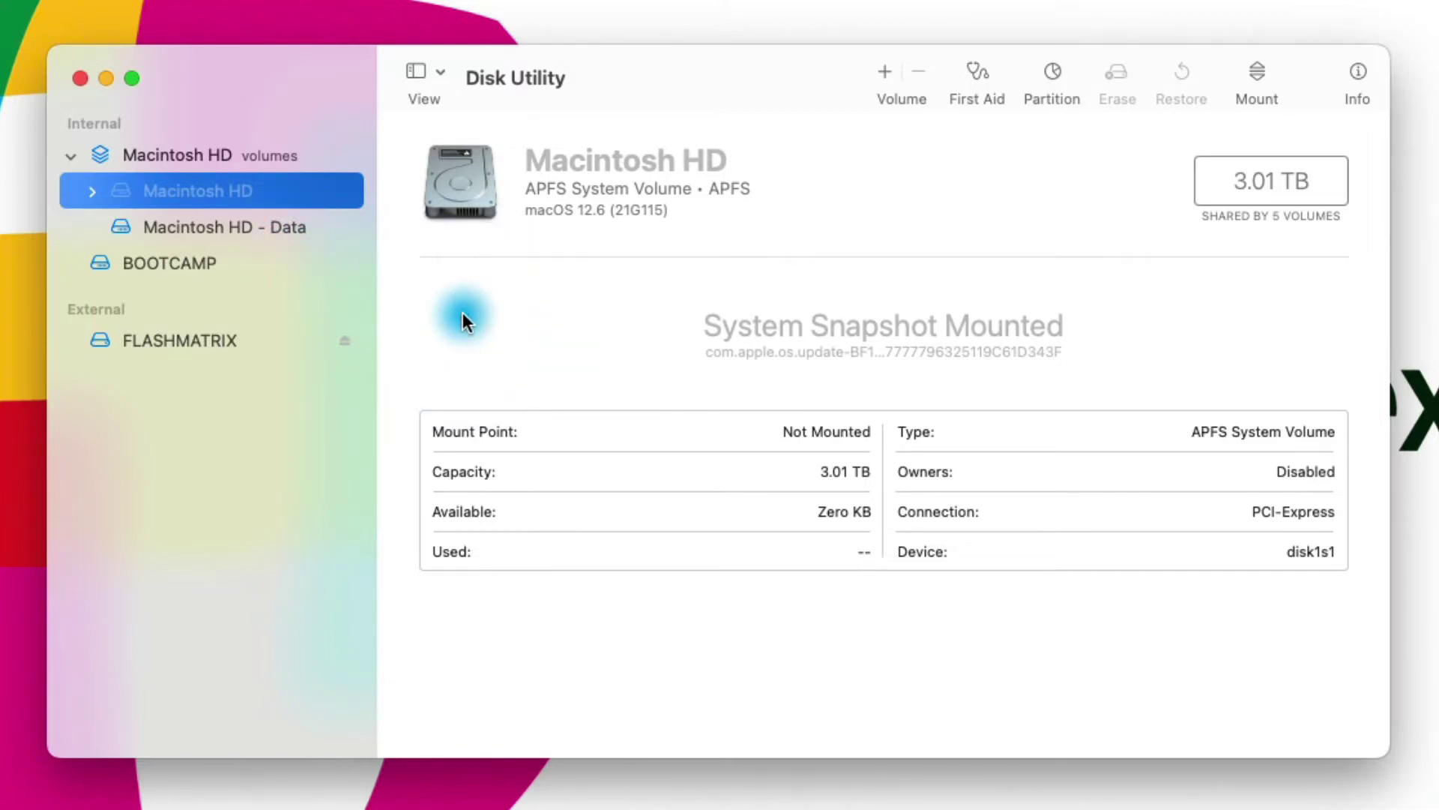
{"action": "left_click", "coordinate": [285, 229]}
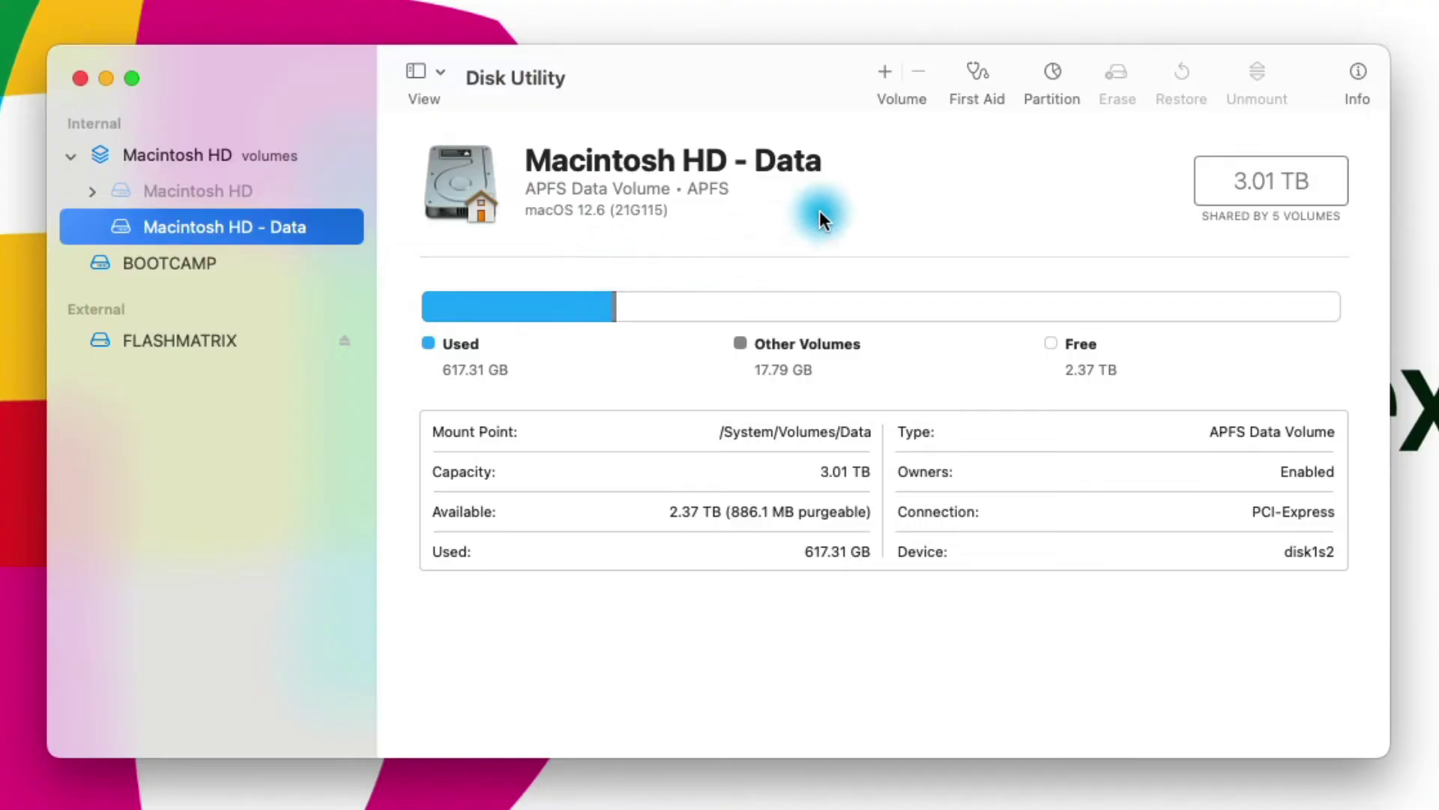
{"action": "left_click", "coordinate": [976, 73]}
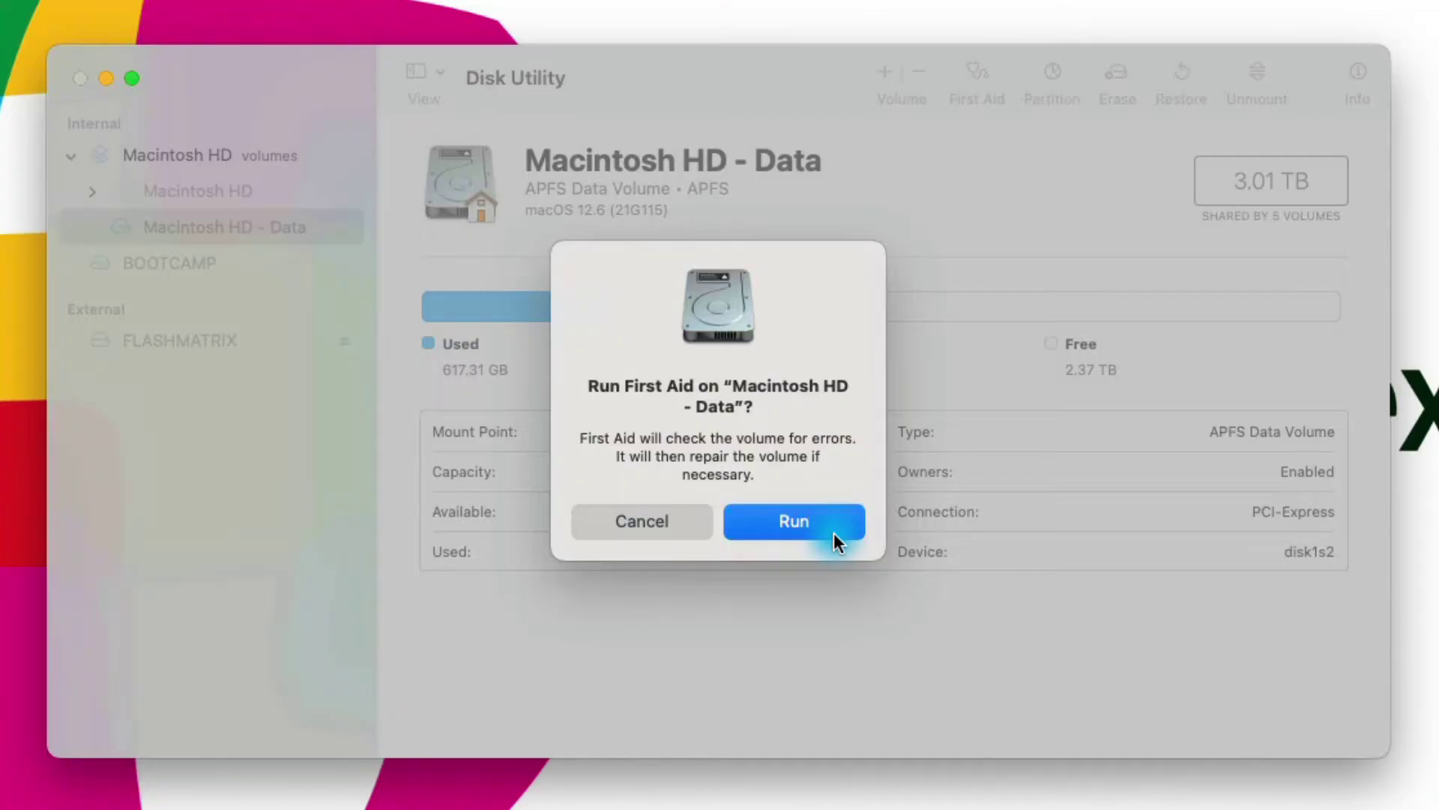
{"action": "left_click", "coordinate": [664, 520]}
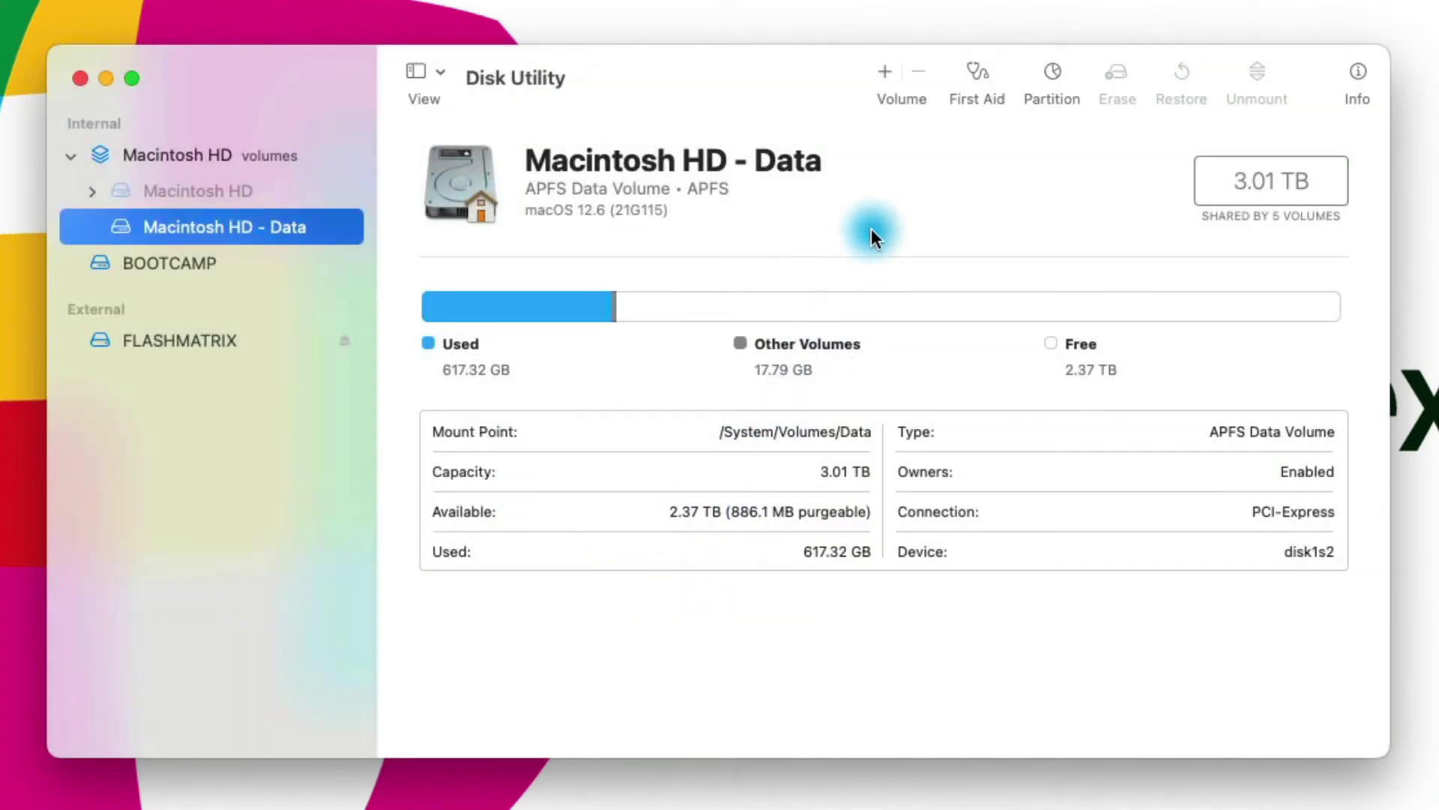
{"action": "left_click", "coordinate": [876, 212]}
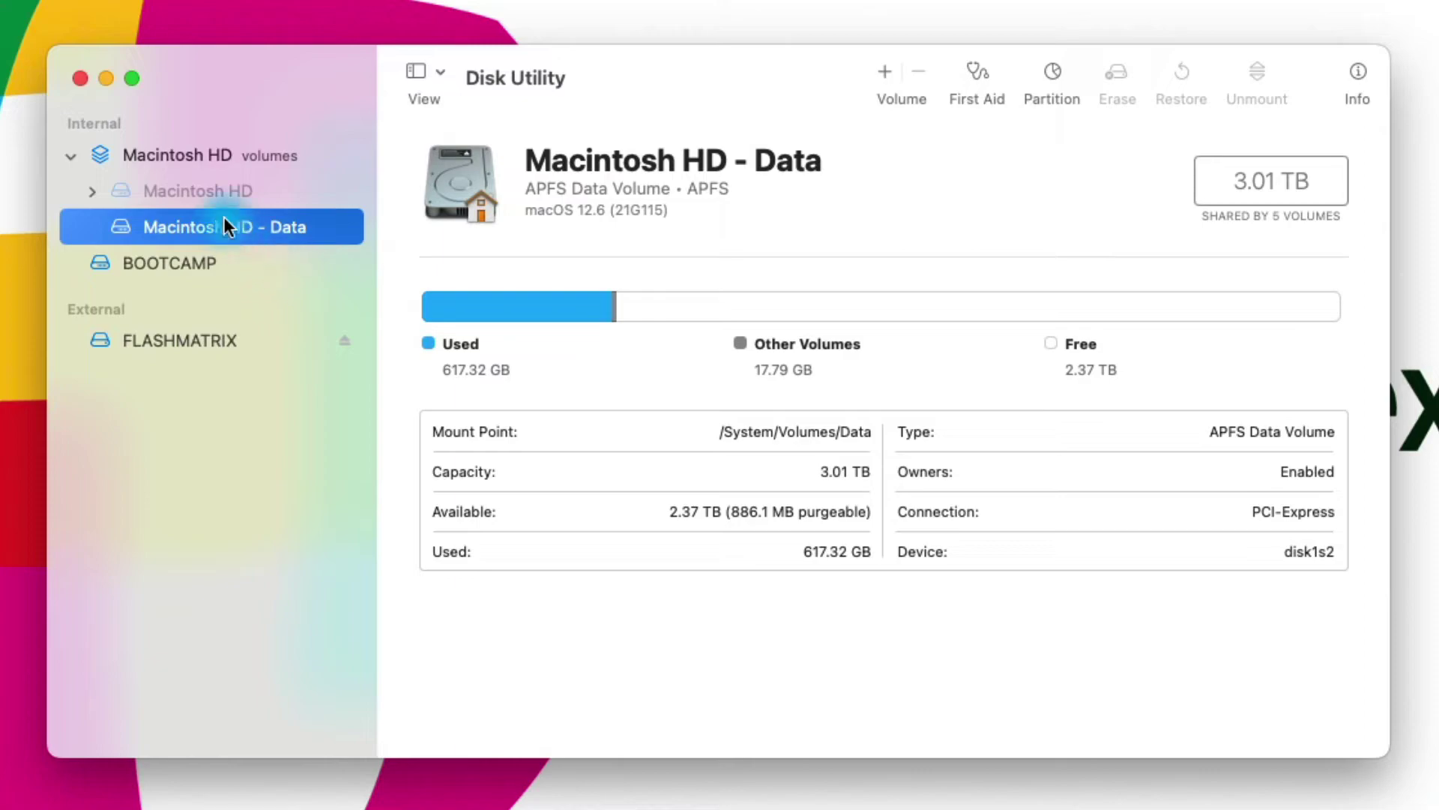
- Start a new volume on Macintosh HD named 'Volume2', keeping the APFS format
{"action": "left_click", "coordinate": [213, 154]}
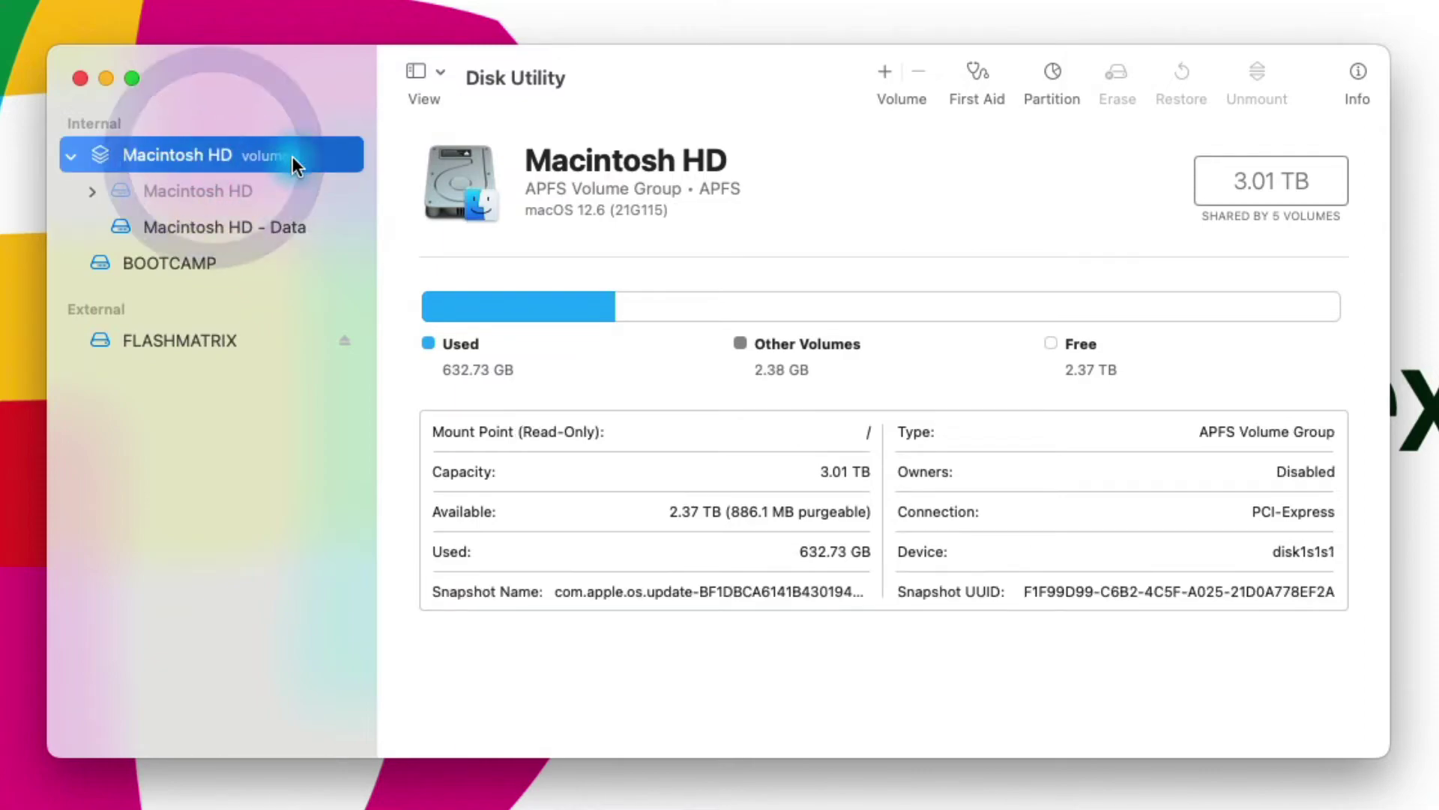
{"action": "left_click", "coordinate": [885, 70]}
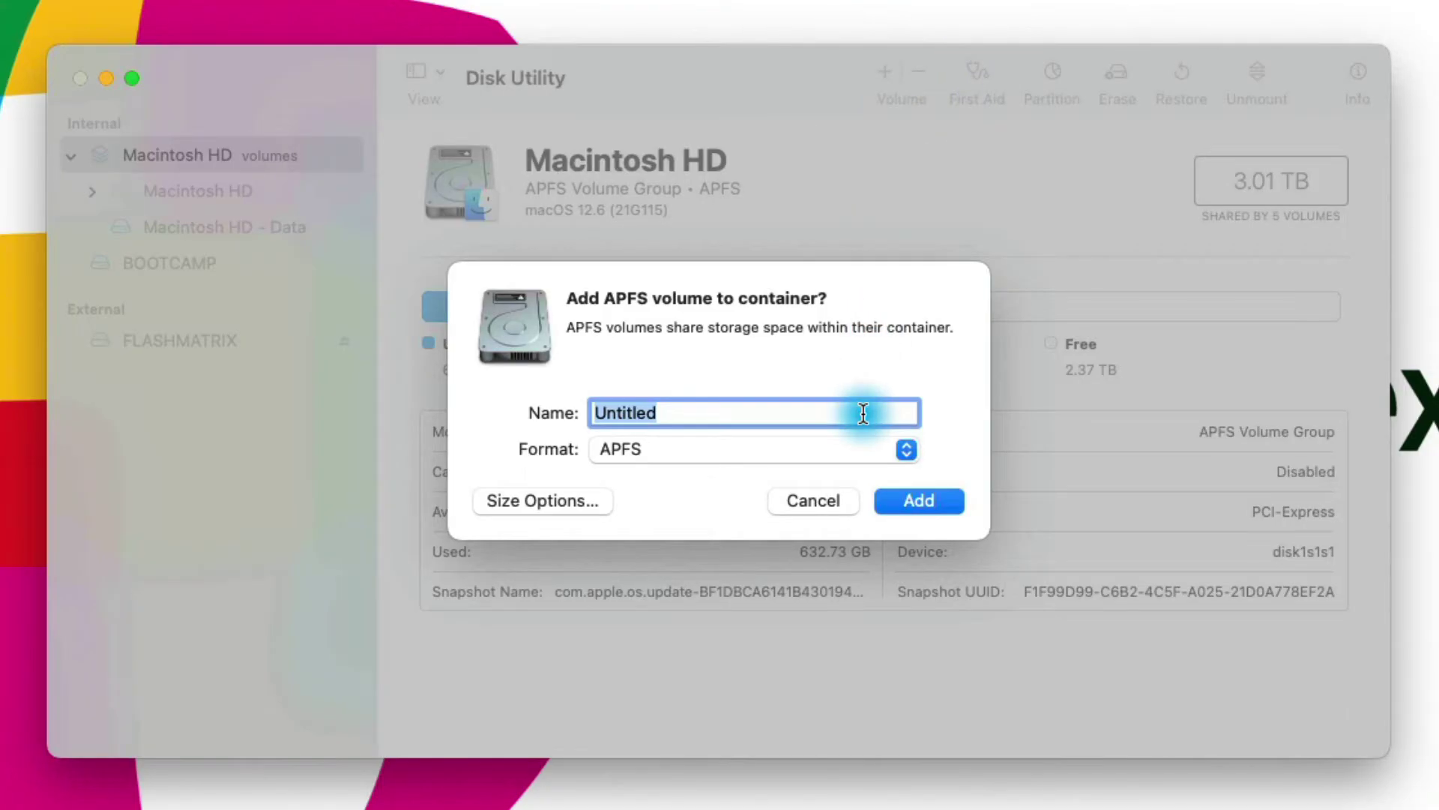
{"action": "type", "text": "Volume2"}
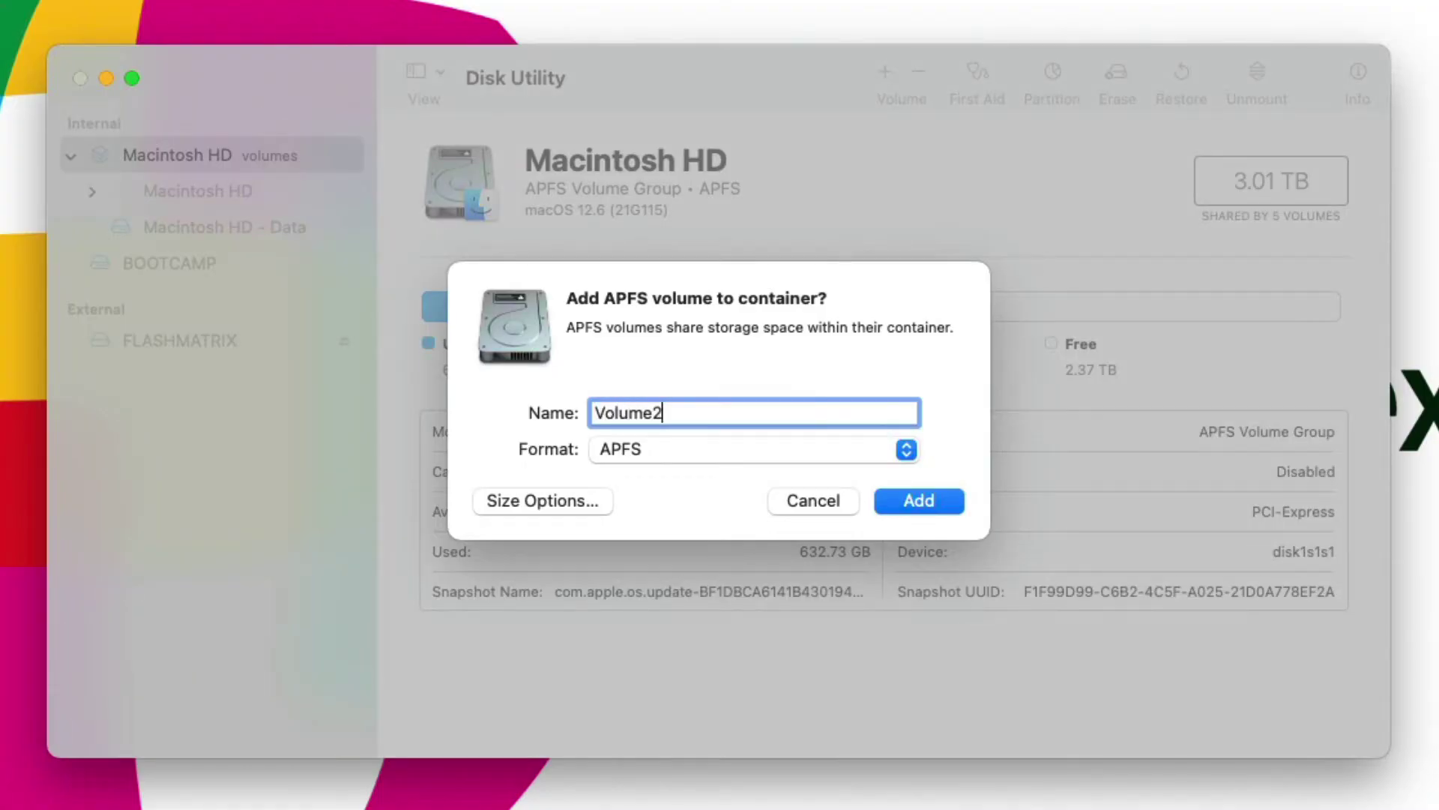
{"action": "left_click", "coordinate": [903, 449]}
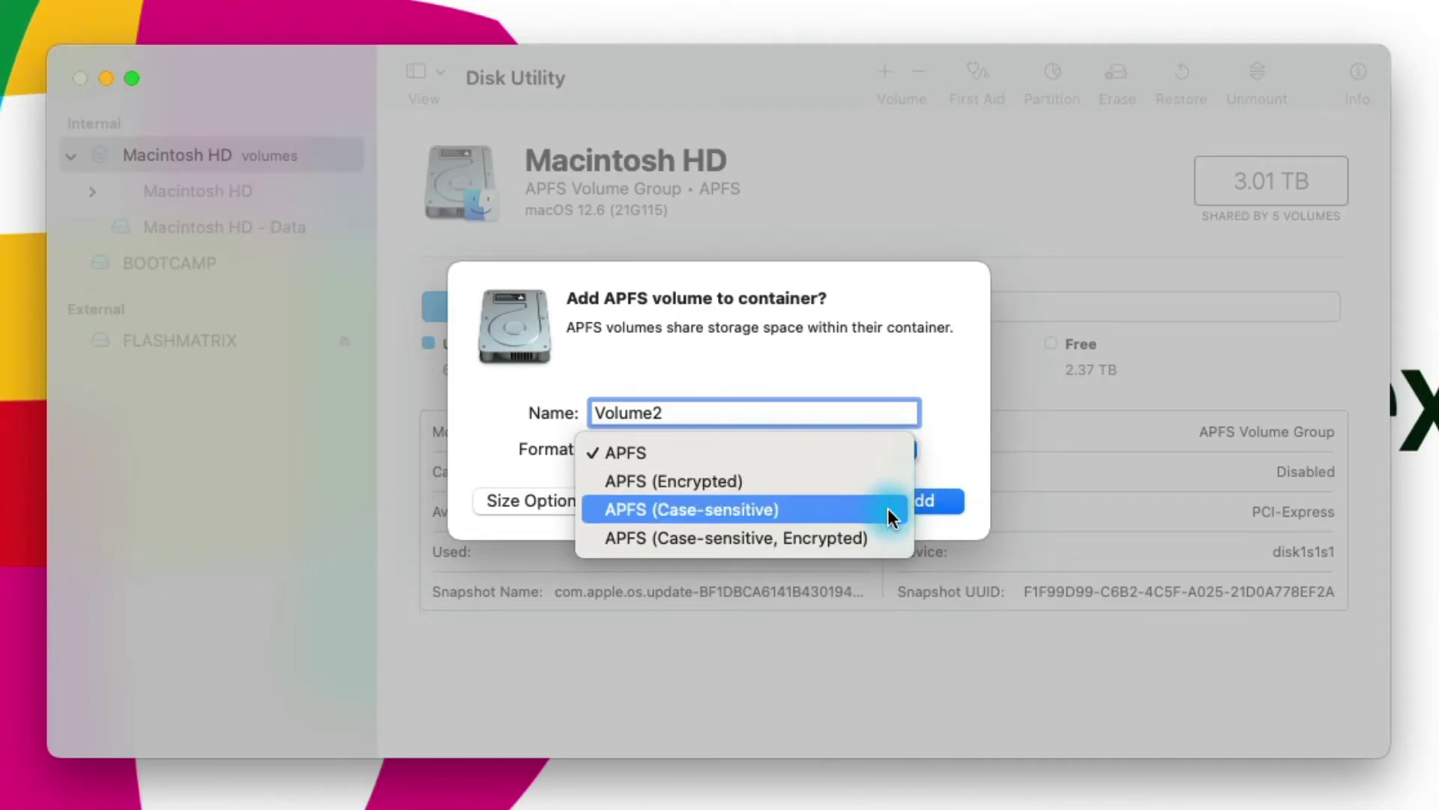
{"action": "left_click", "coordinate": [875, 453]}
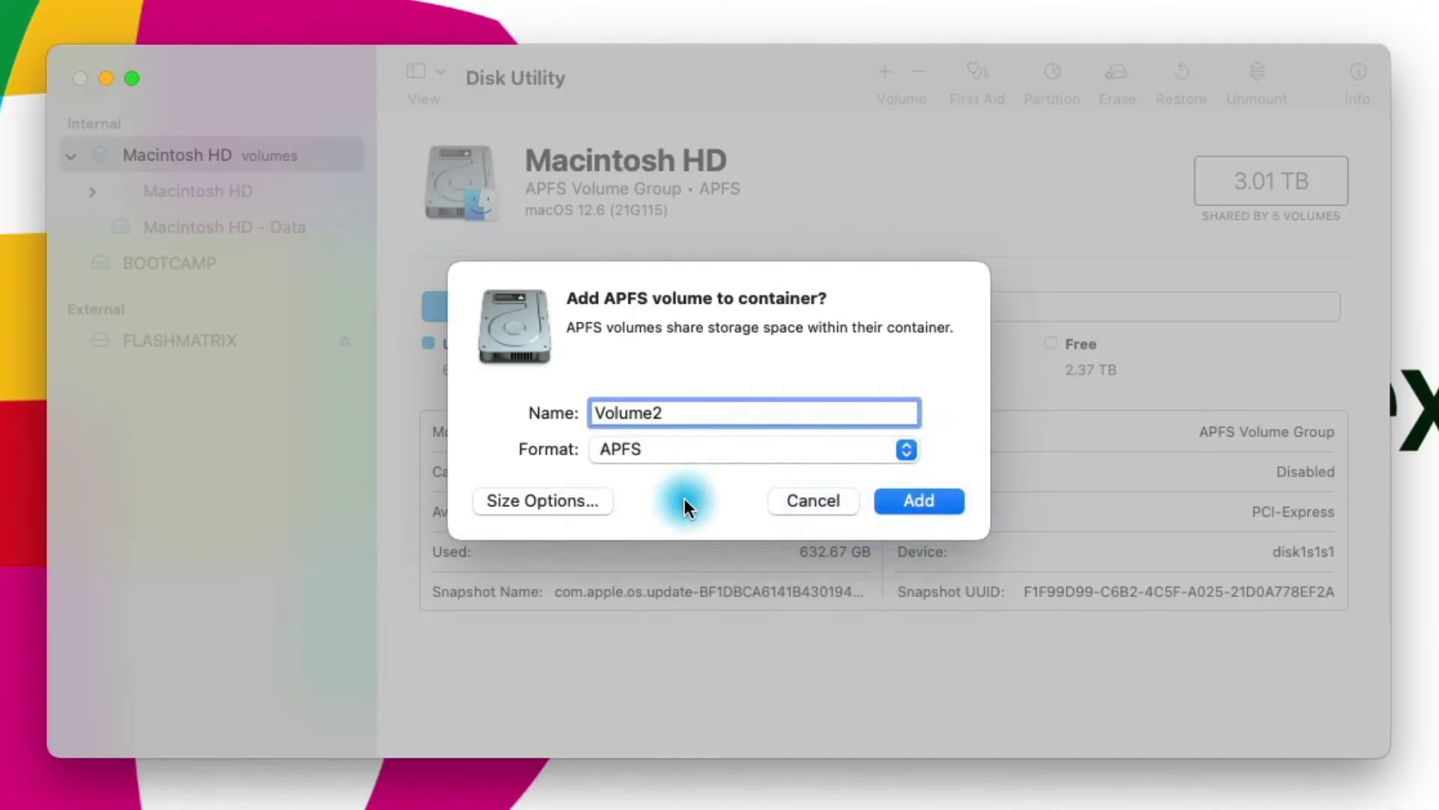
- In Size Options, set the reserve size to 30 GB
{"action": "left_click", "coordinate": [594, 501]}
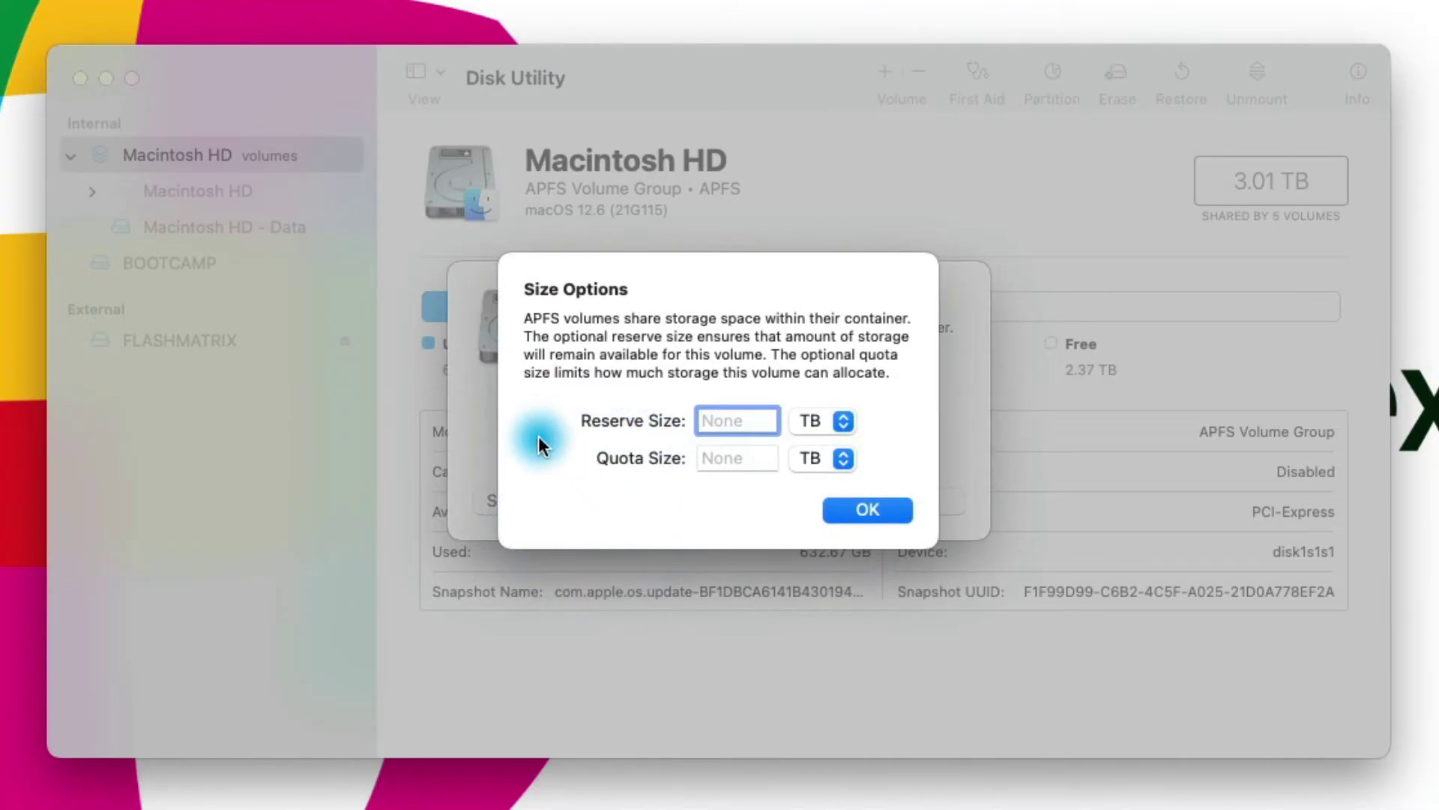
{"action": "left_click", "coordinate": [537, 433]}
{"action": "left_click", "coordinate": [727, 417]}
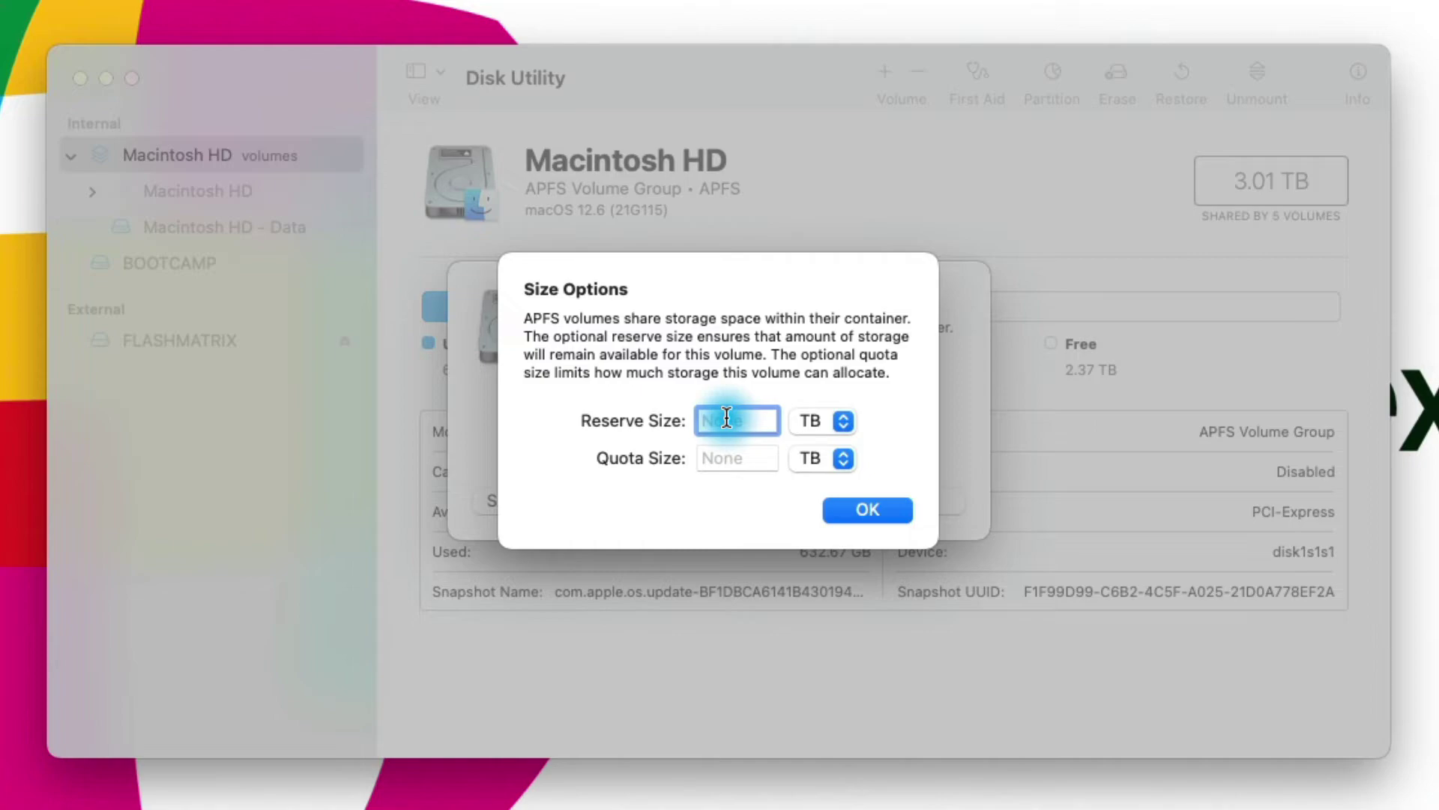
{"action": "type", "text": "30"}
{"action": "left_click", "coordinate": [838, 420]}
{"action": "left_click", "coordinate": [831, 398]}
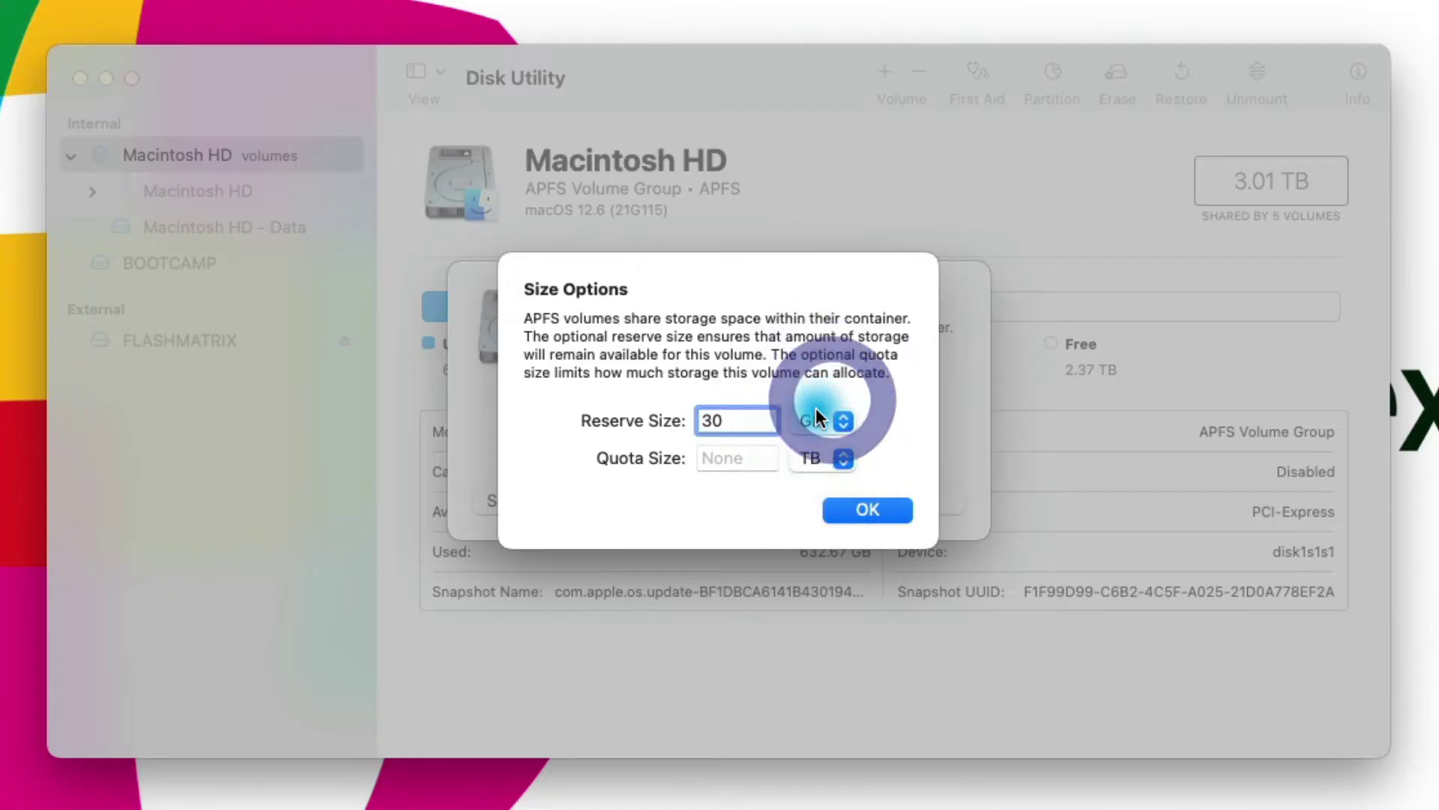
{"action": "left_click", "coordinate": [717, 488]}
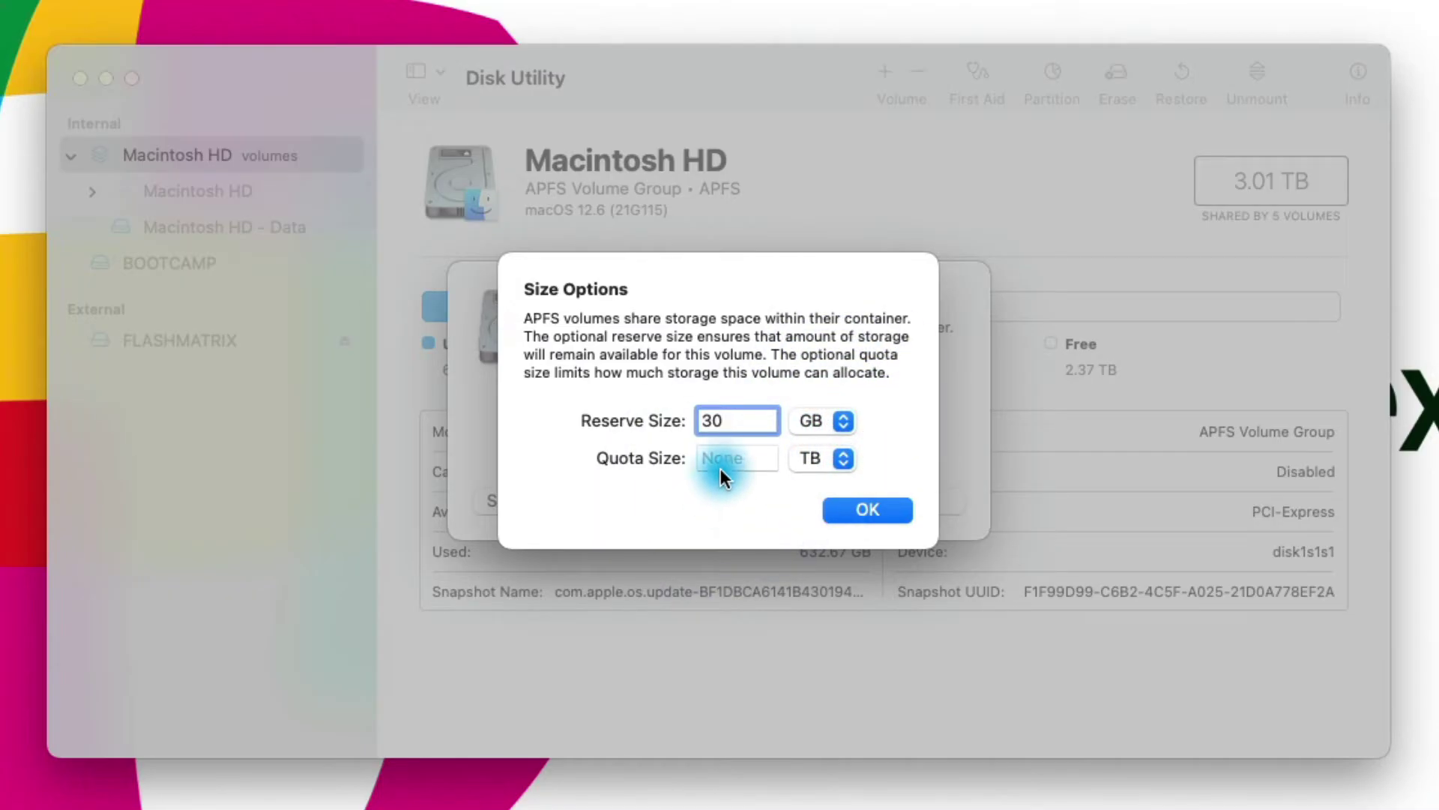
- Set a 50 GB quota, confirm the size options, then cancel adding Volume2
{"action": "left_click", "coordinate": [718, 459]}
{"action": "type", "text": "50"}
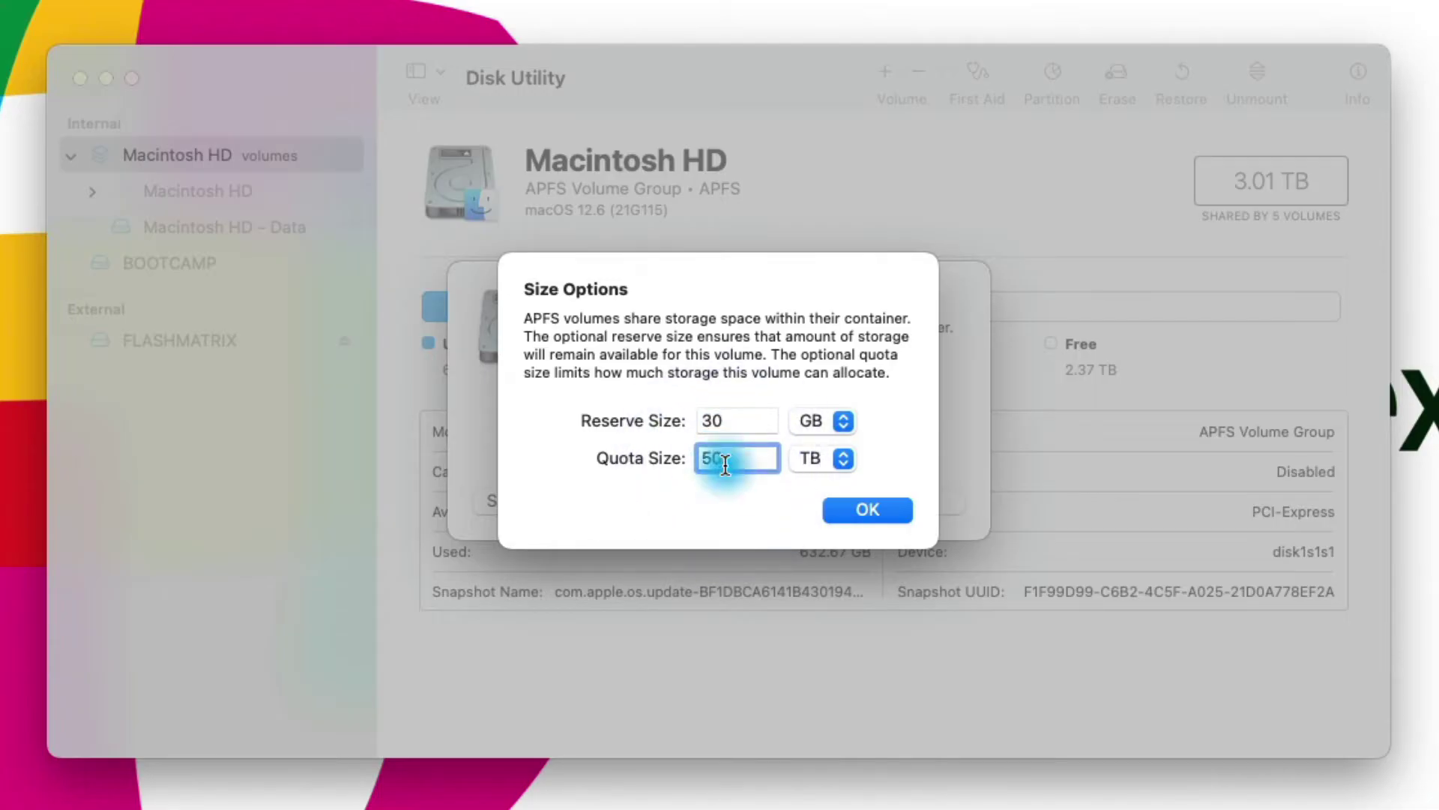
{"action": "left_click", "coordinate": [825, 460]}
{"action": "left_click", "coordinate": [822, 432]}
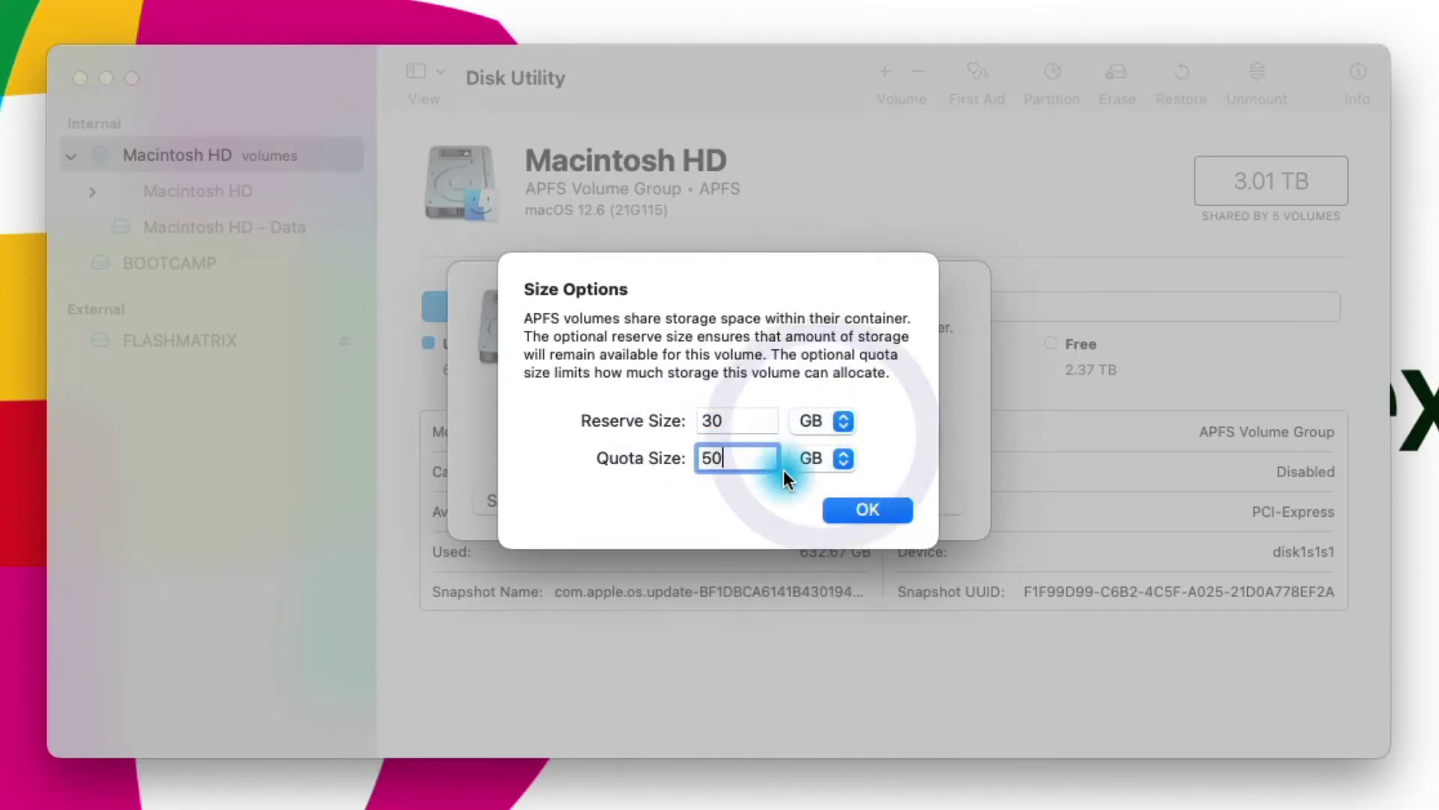
{"action": "left_click", "coordinate": [760, 489]}
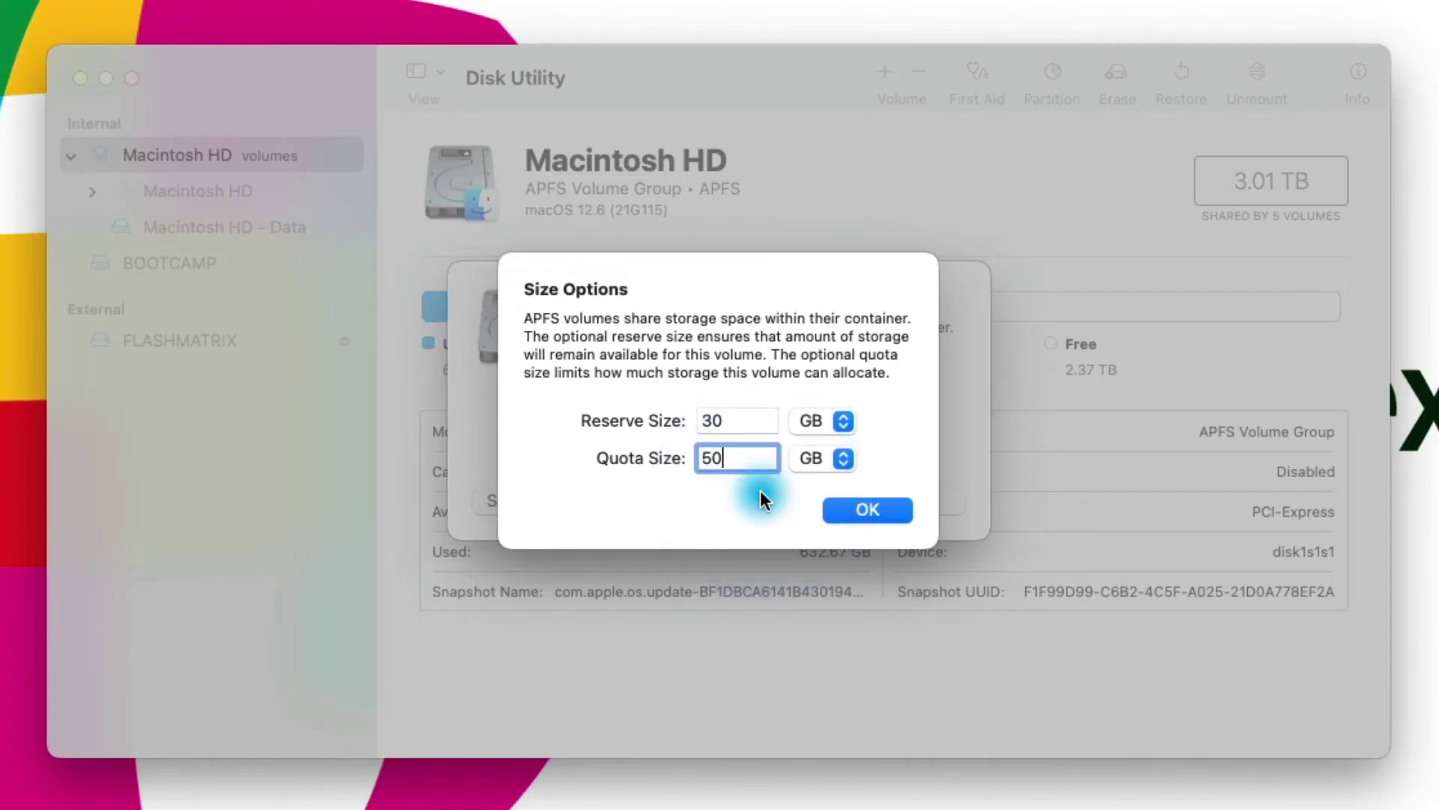
{"action": "left_click", "coordinate": [874, 509]}
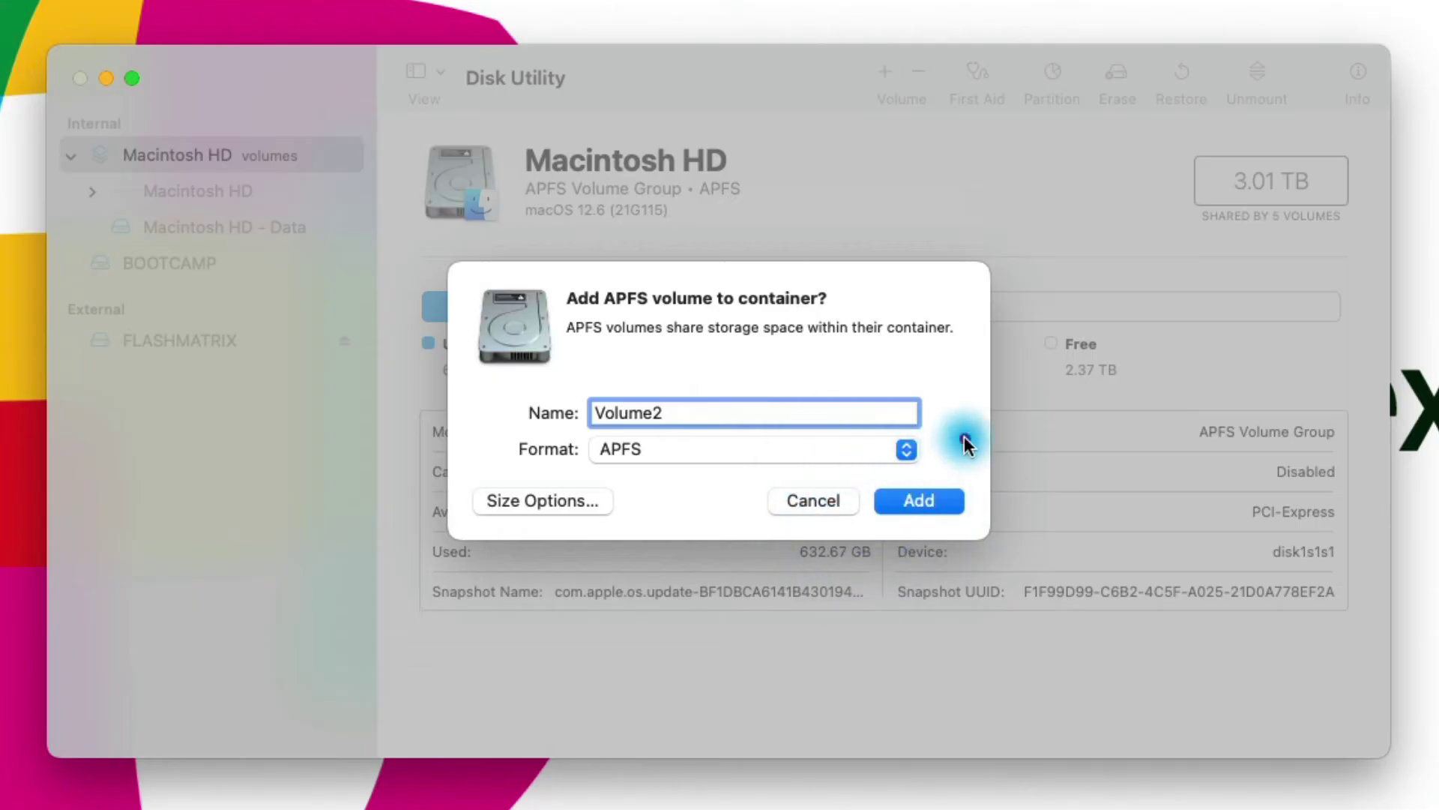
{"action": "left_click", "coordinate": [964, 441]}
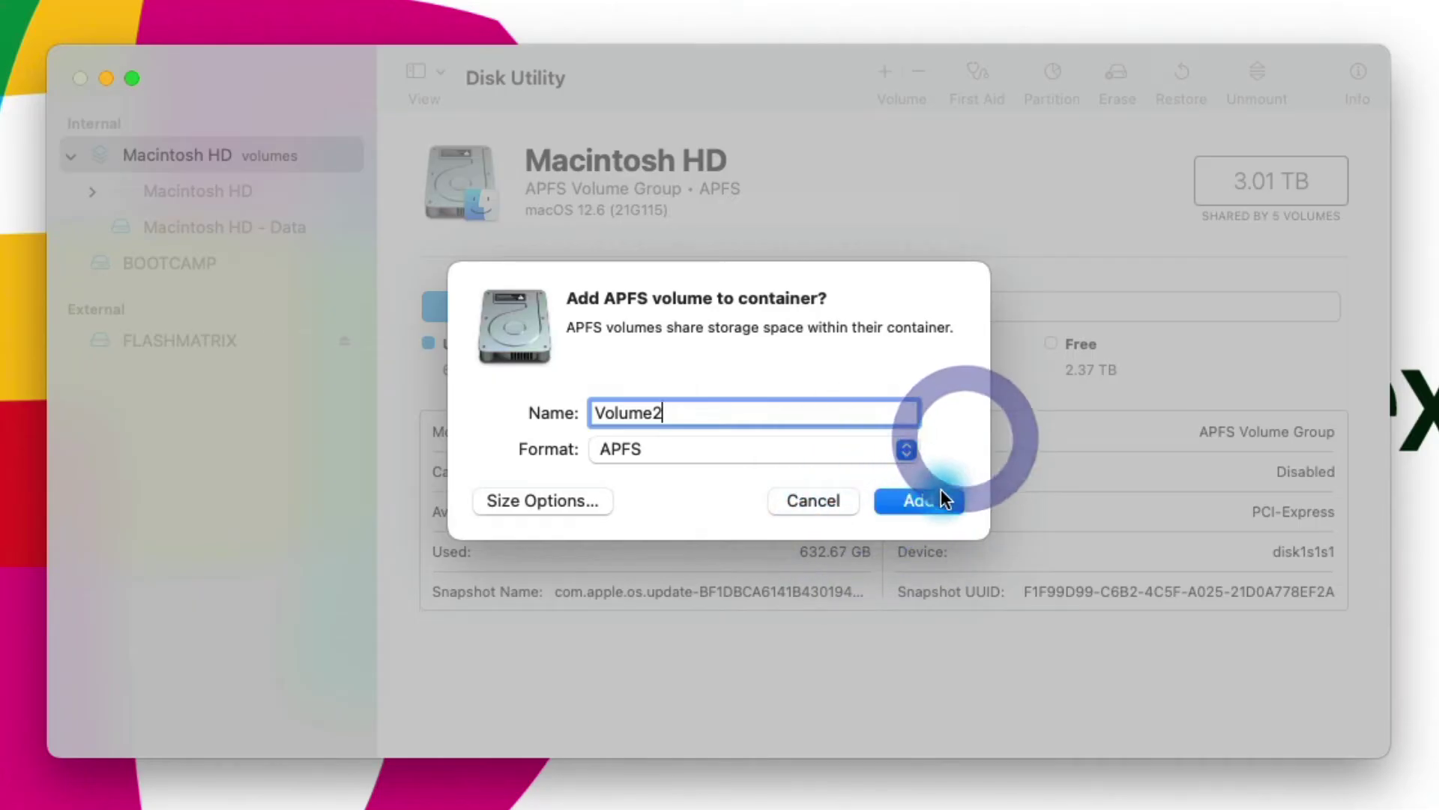
{"action": "left_click", "coordinate": [820, 501]}
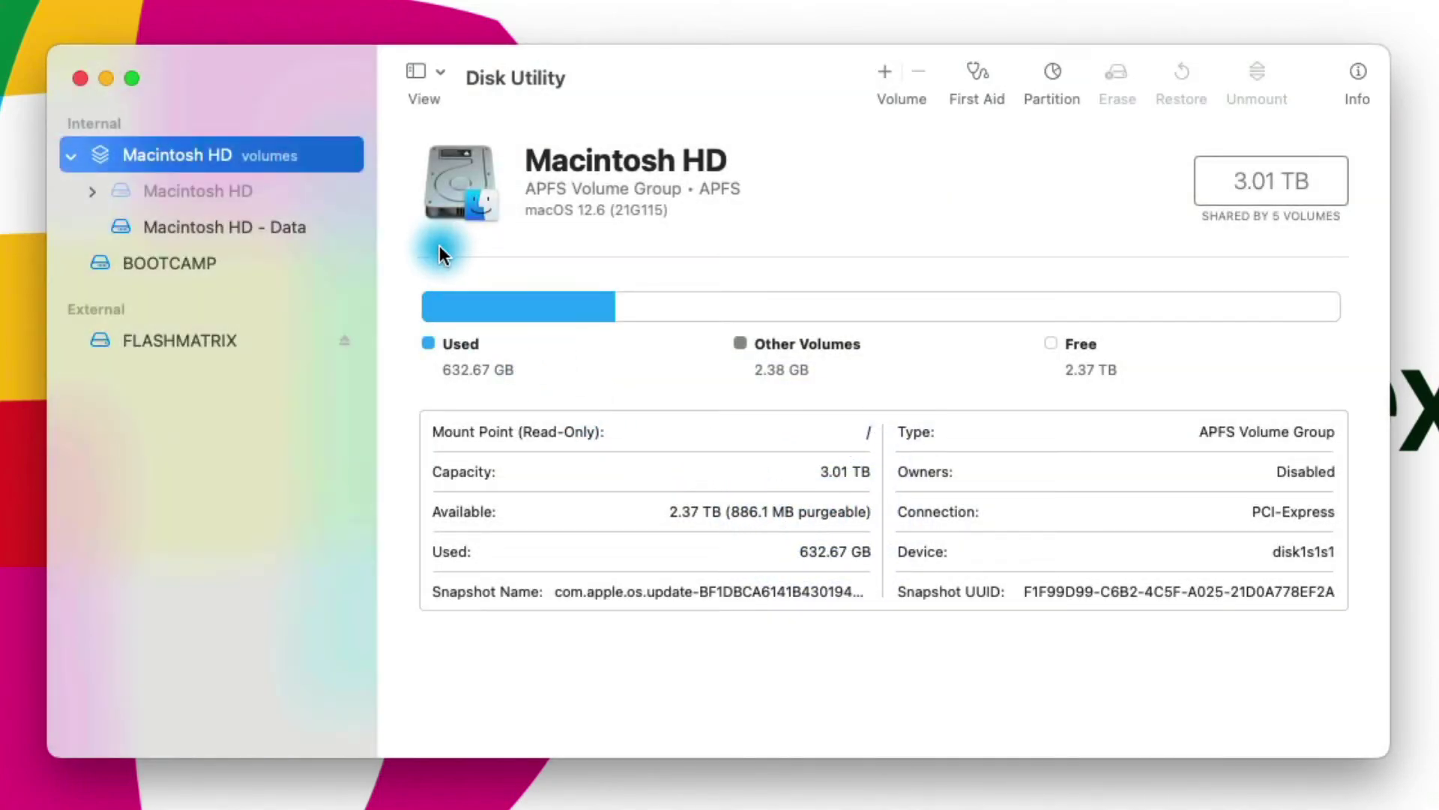
- Select BOOTCAMP to view its NTFS details: 993.91 GB capacity, 796.11 GB used
{"action": "left_click", "coordinate": [157, 268]}
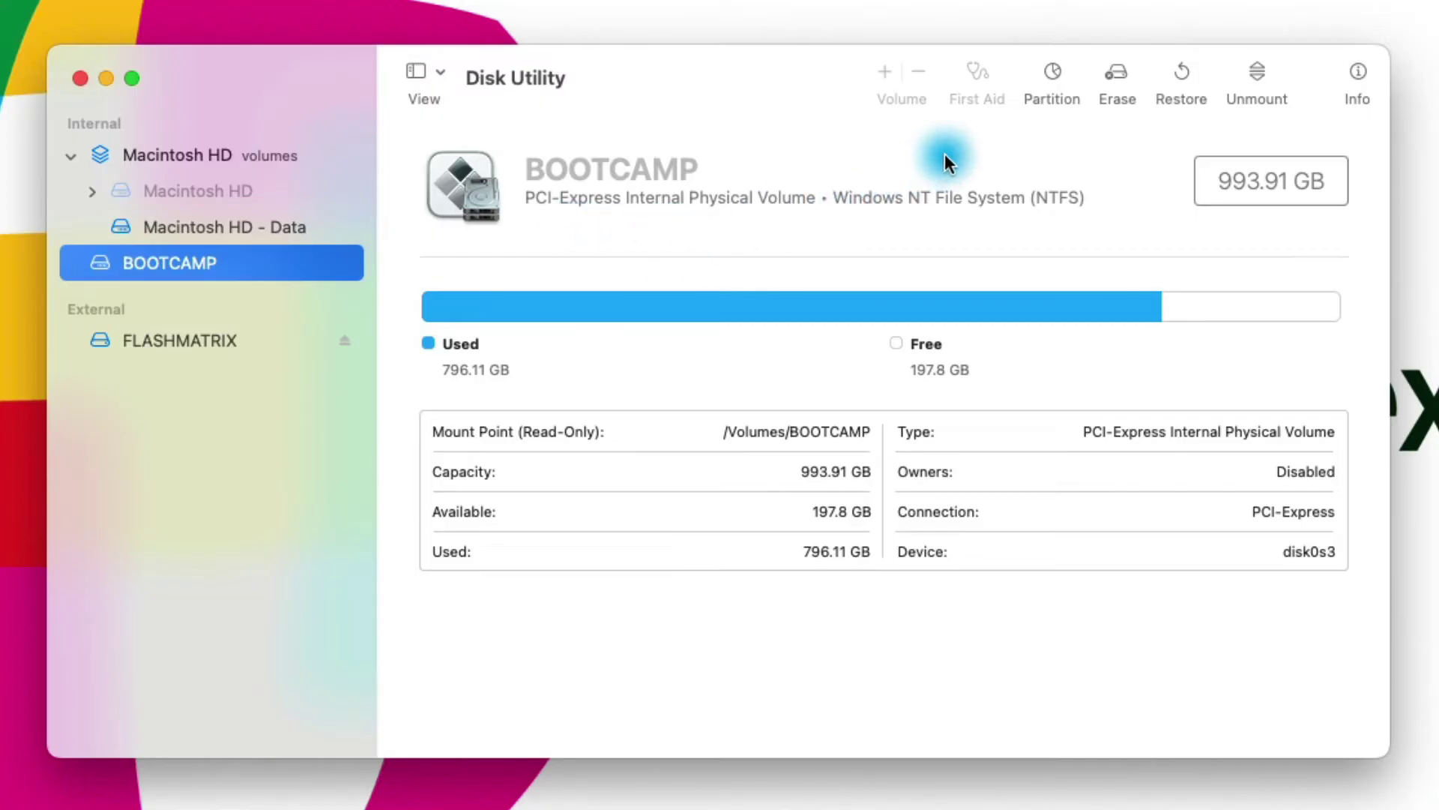
- Preview restoring BOOTCAMP from an image, cancel, then show FLASHMATRIX's FAT32 details
{"action": "left_click", "coordinate": [1186, 79]}
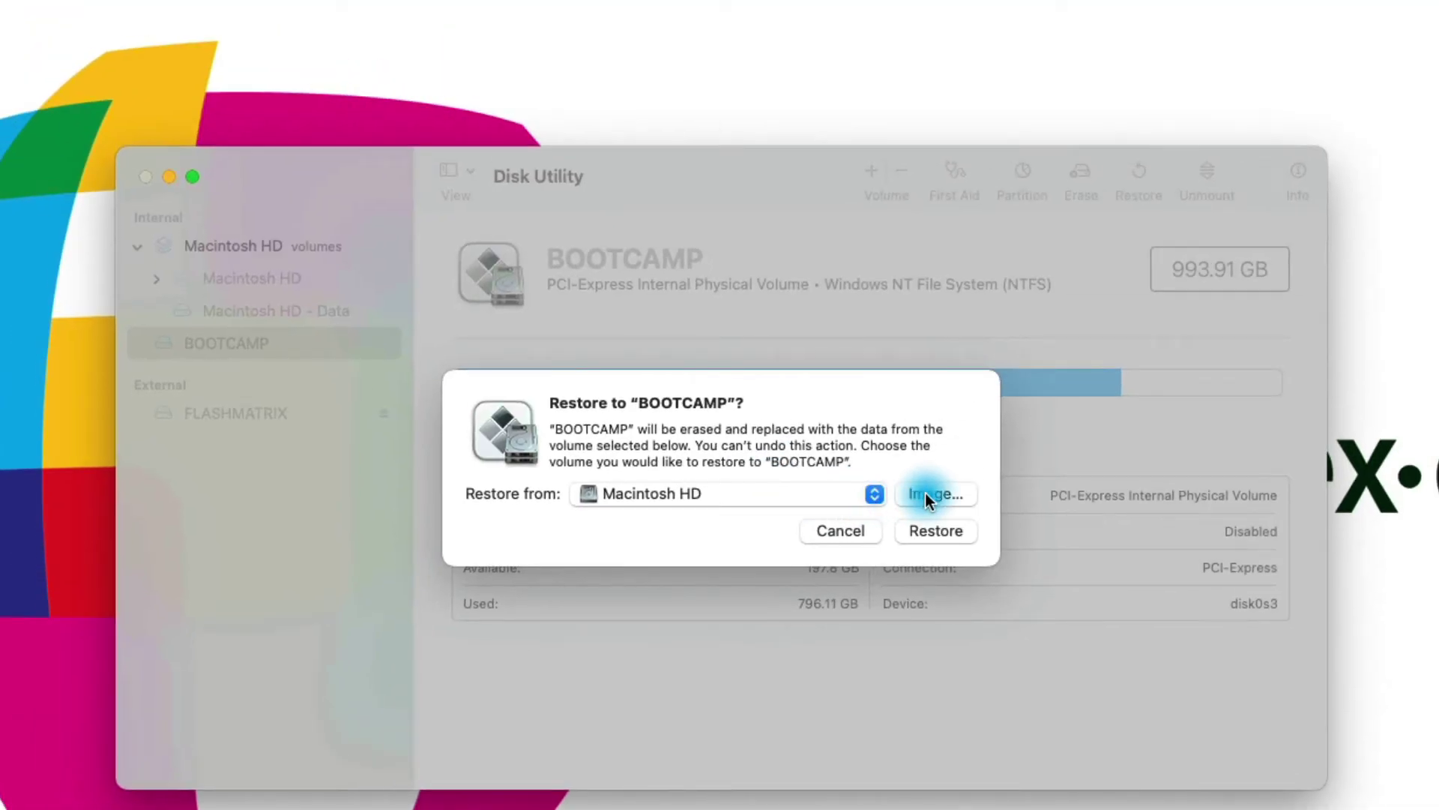
{"action": "left_click", "coordinate": [925, 493]}
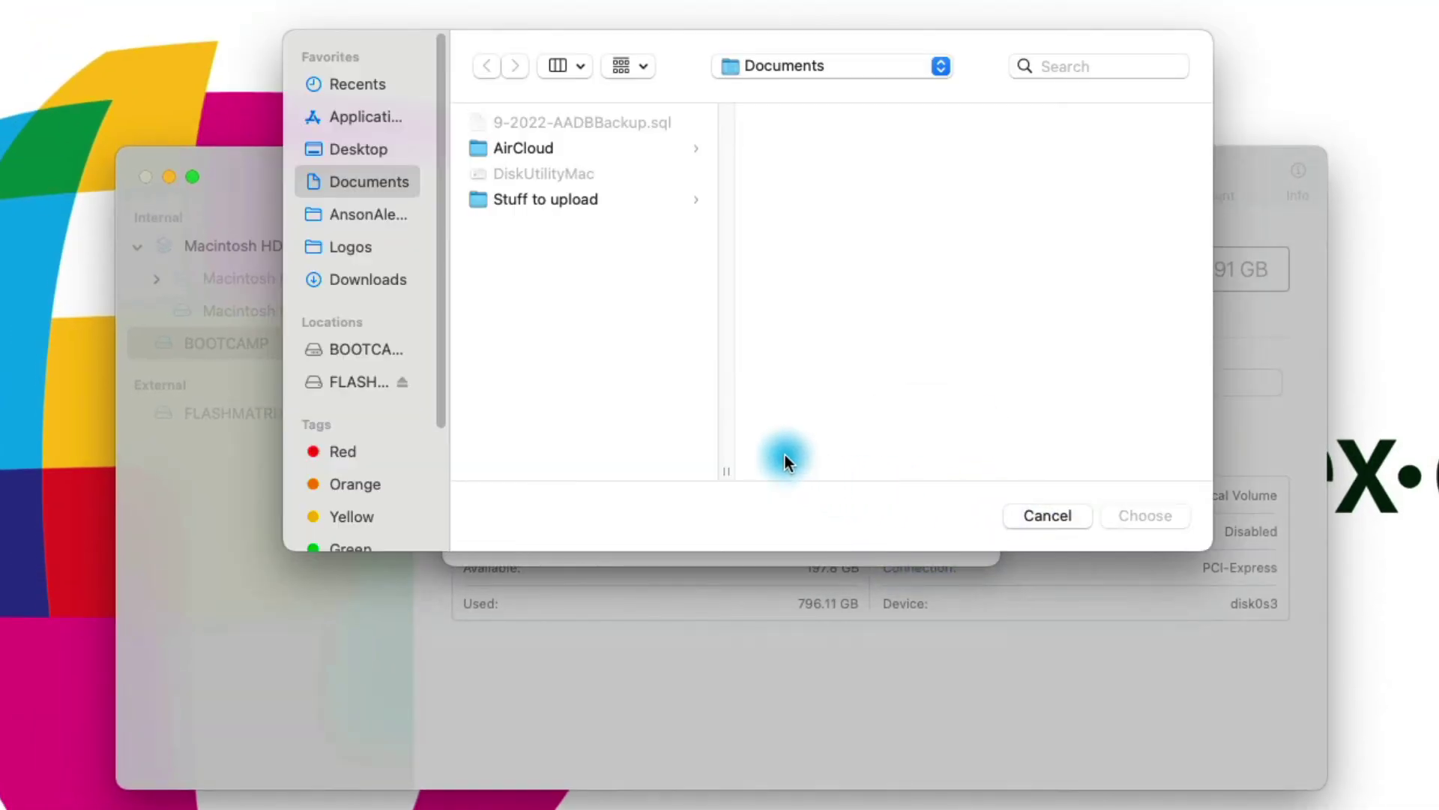
{"action": "left_click", "coordinate": [1041, 516]}
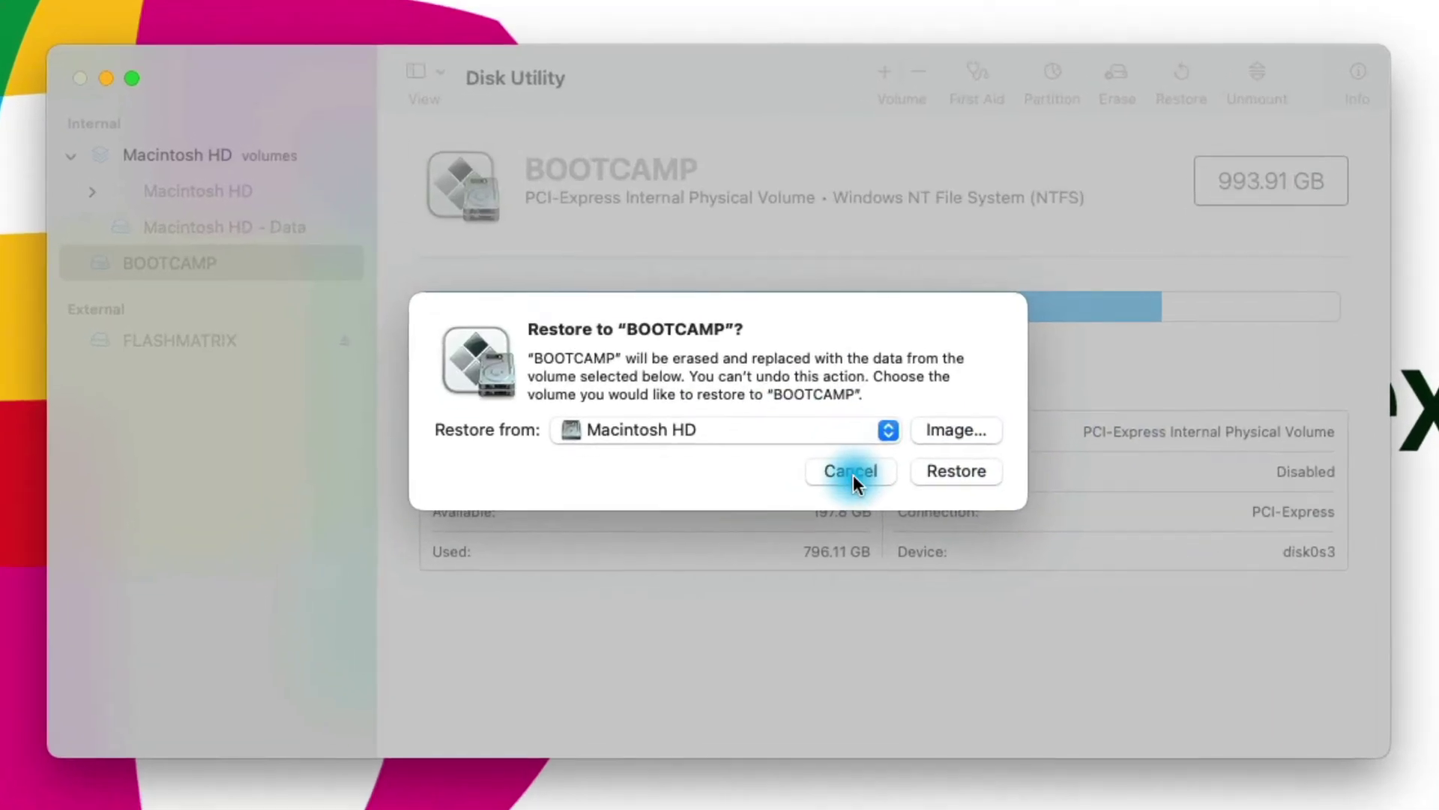
{"action": "left_click", "coordinate": [851, 472]}
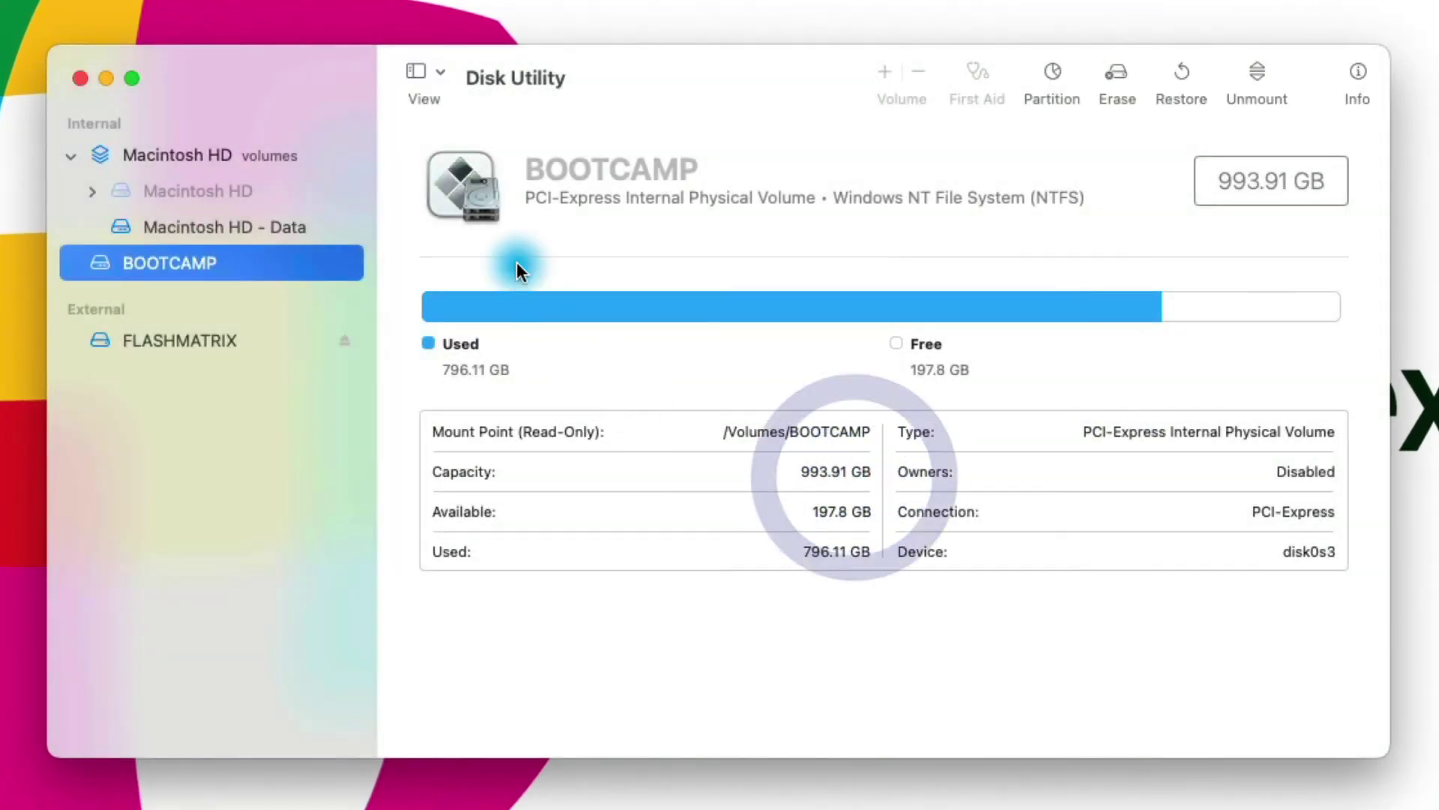
{"action": "left_click", "coordinate": [546, 229]}
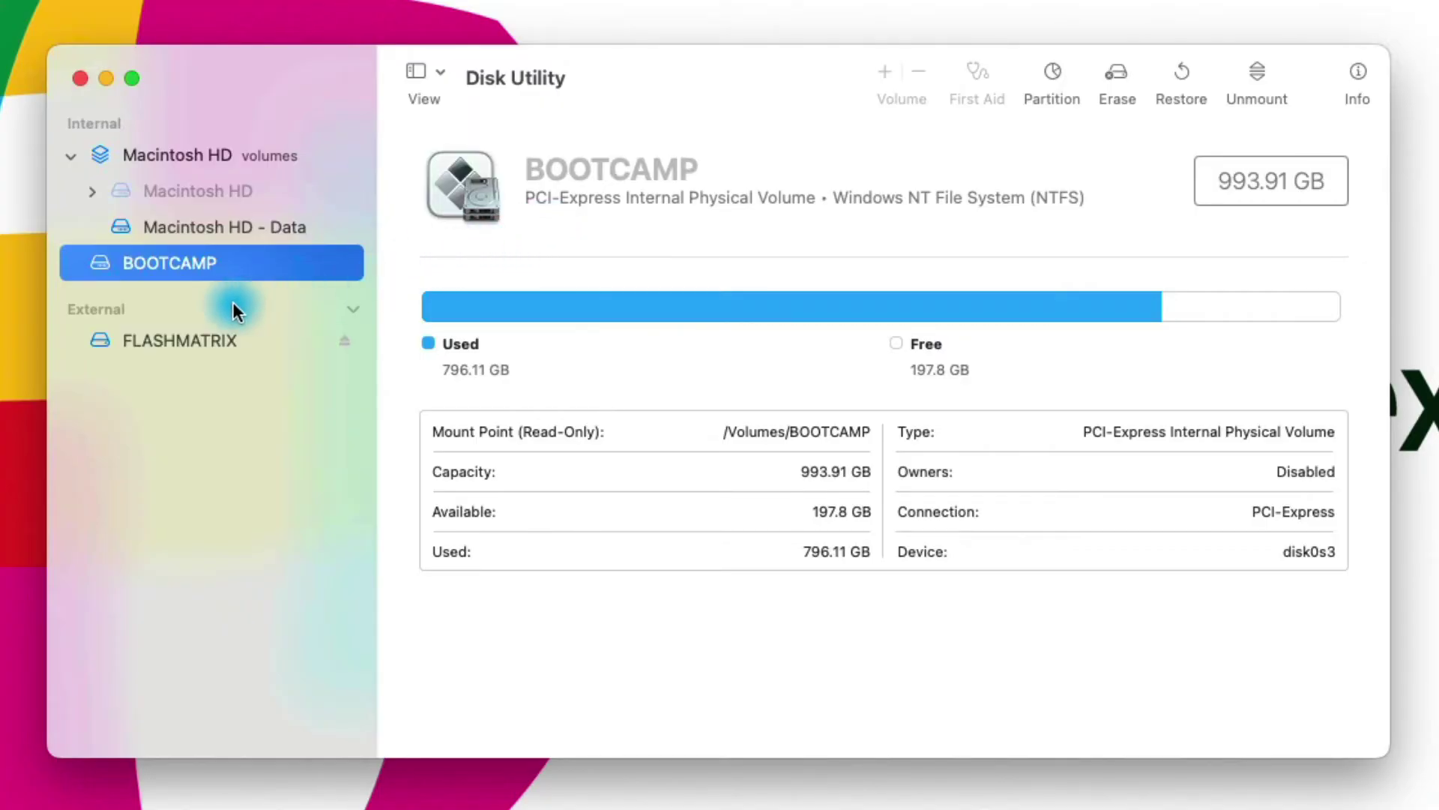
{"action": "left_click", "coordinate": [204, 339]}
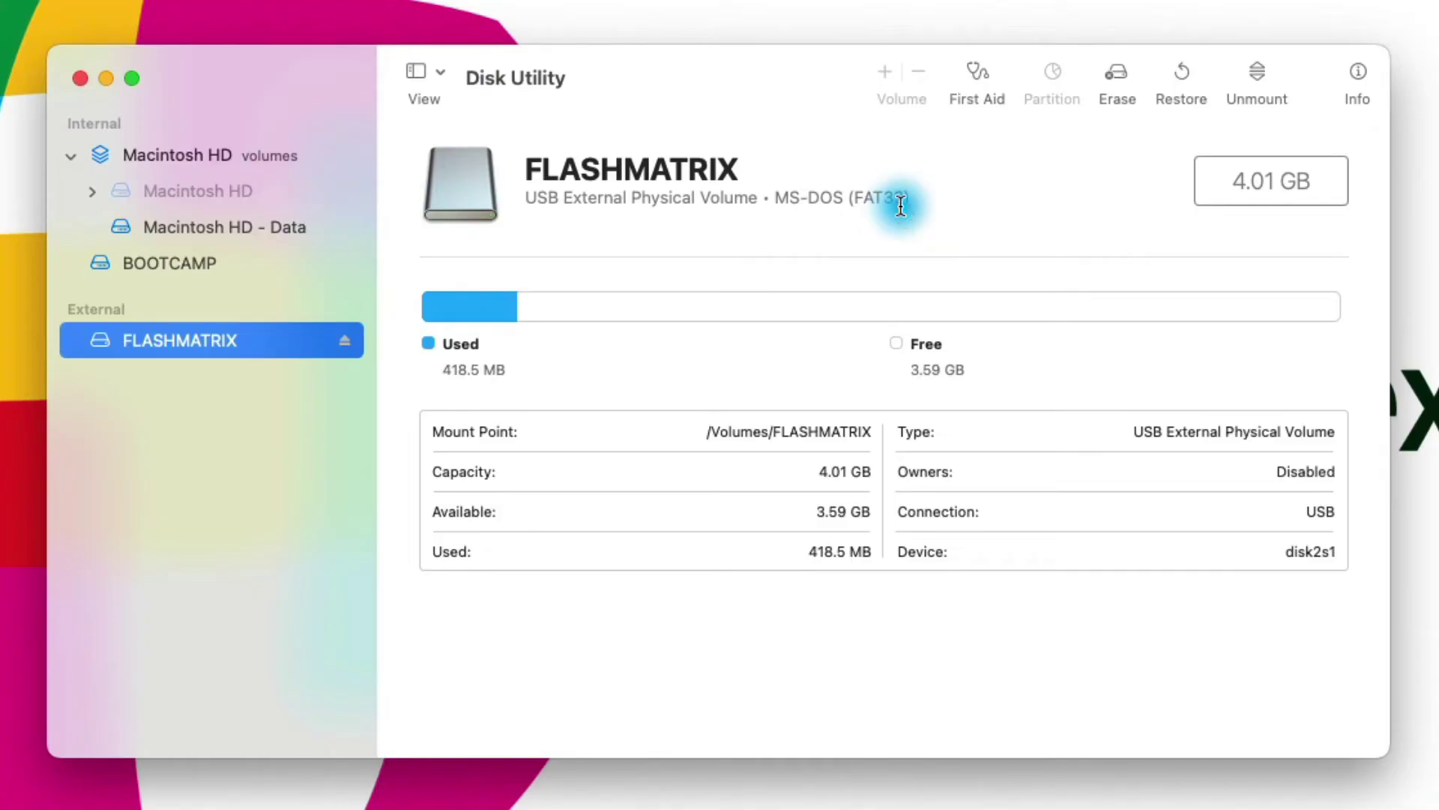
{"action": "left_click", "coordinate": [1120, 73]}
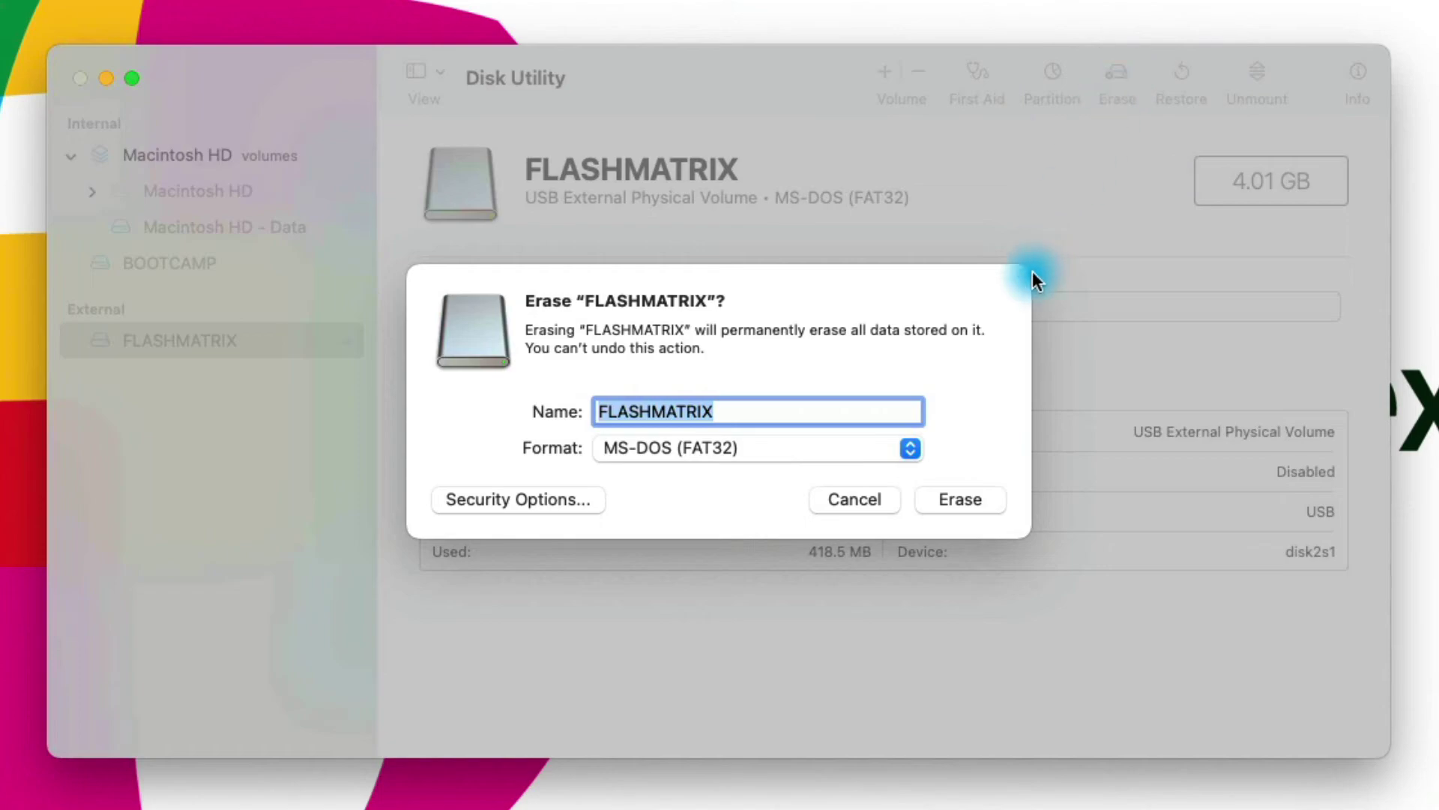
{"action": "left_click", "coordinate": [906, 452]}
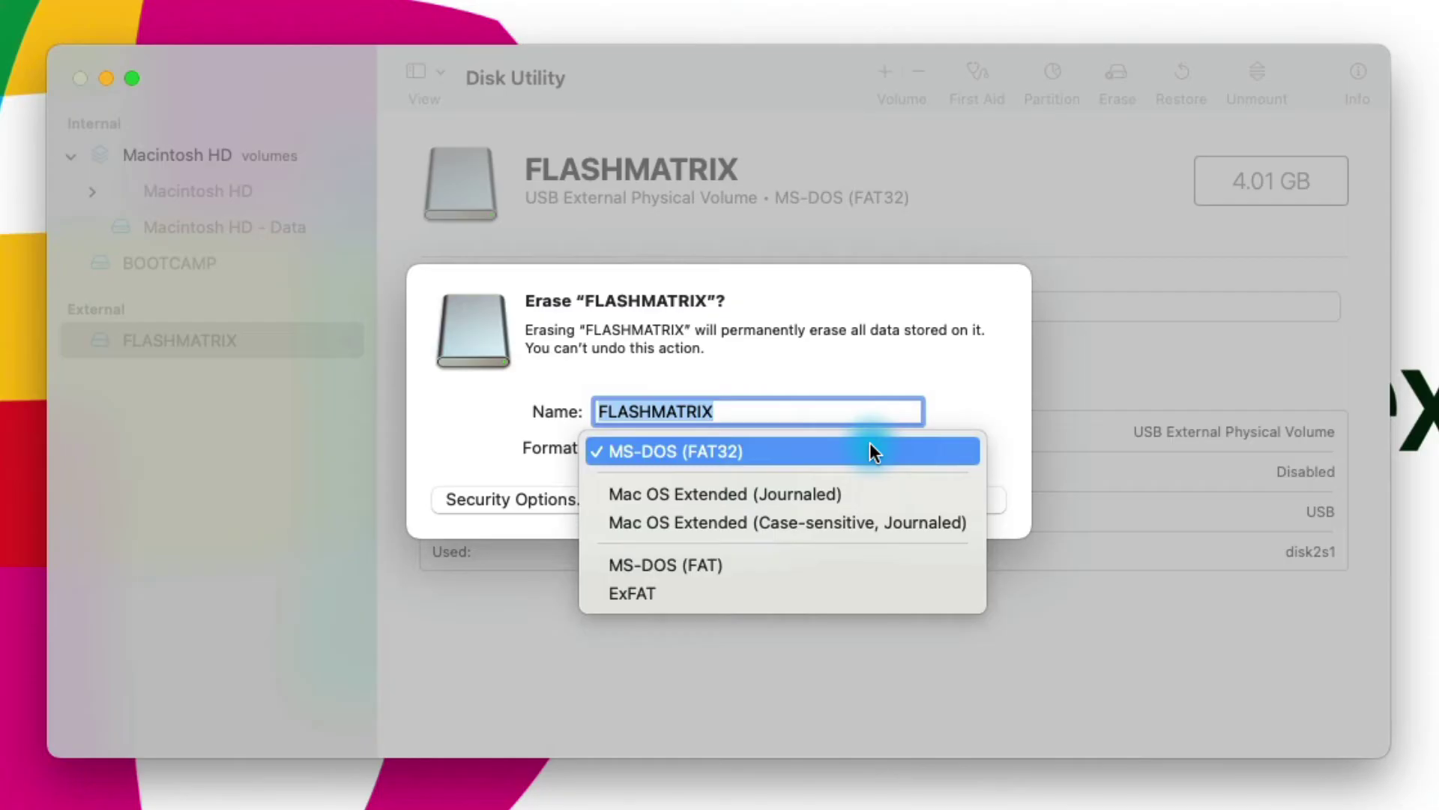
{"action": "left_click", "coordinate": [979, 370]}
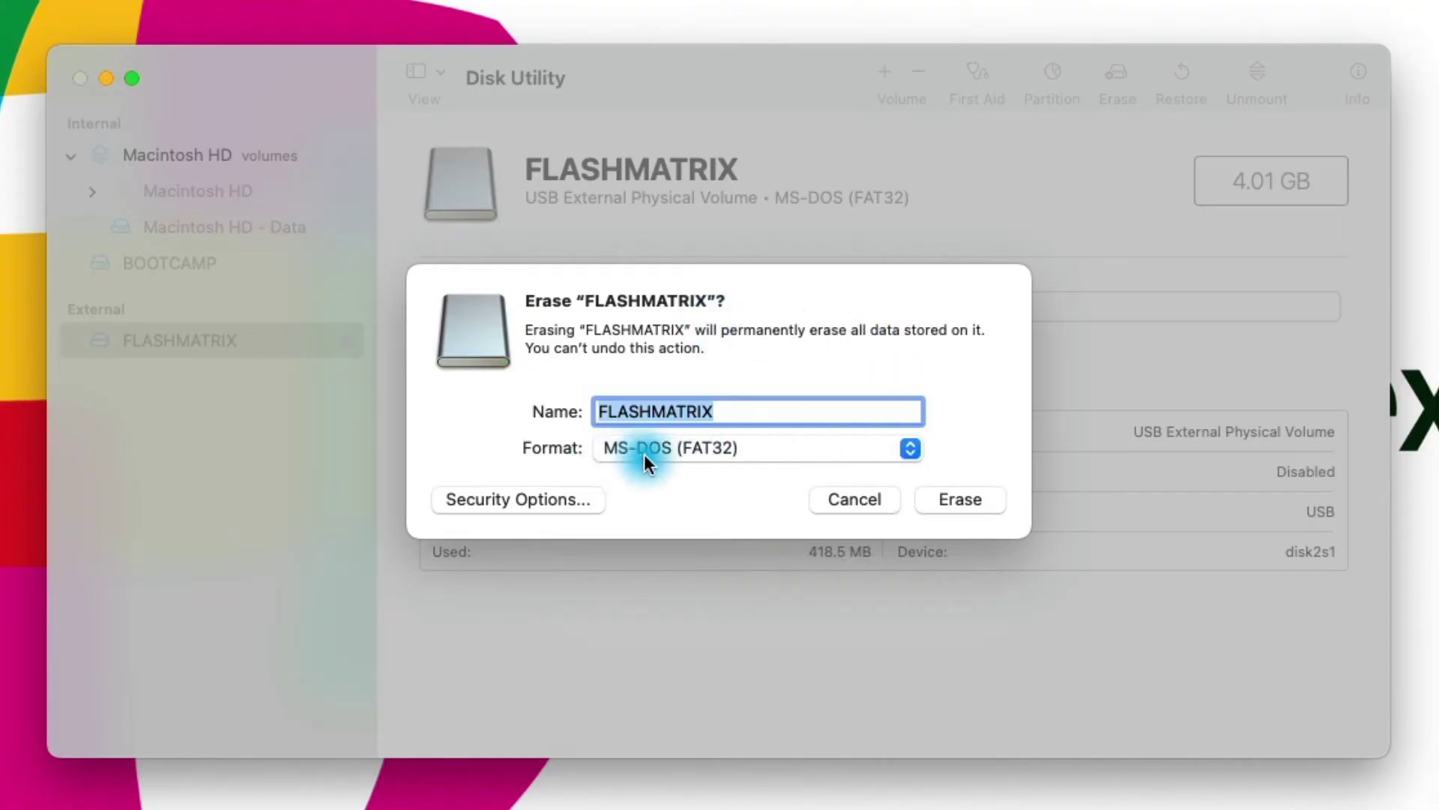
{"action": "left_click", "coordinate": [696, 485]}
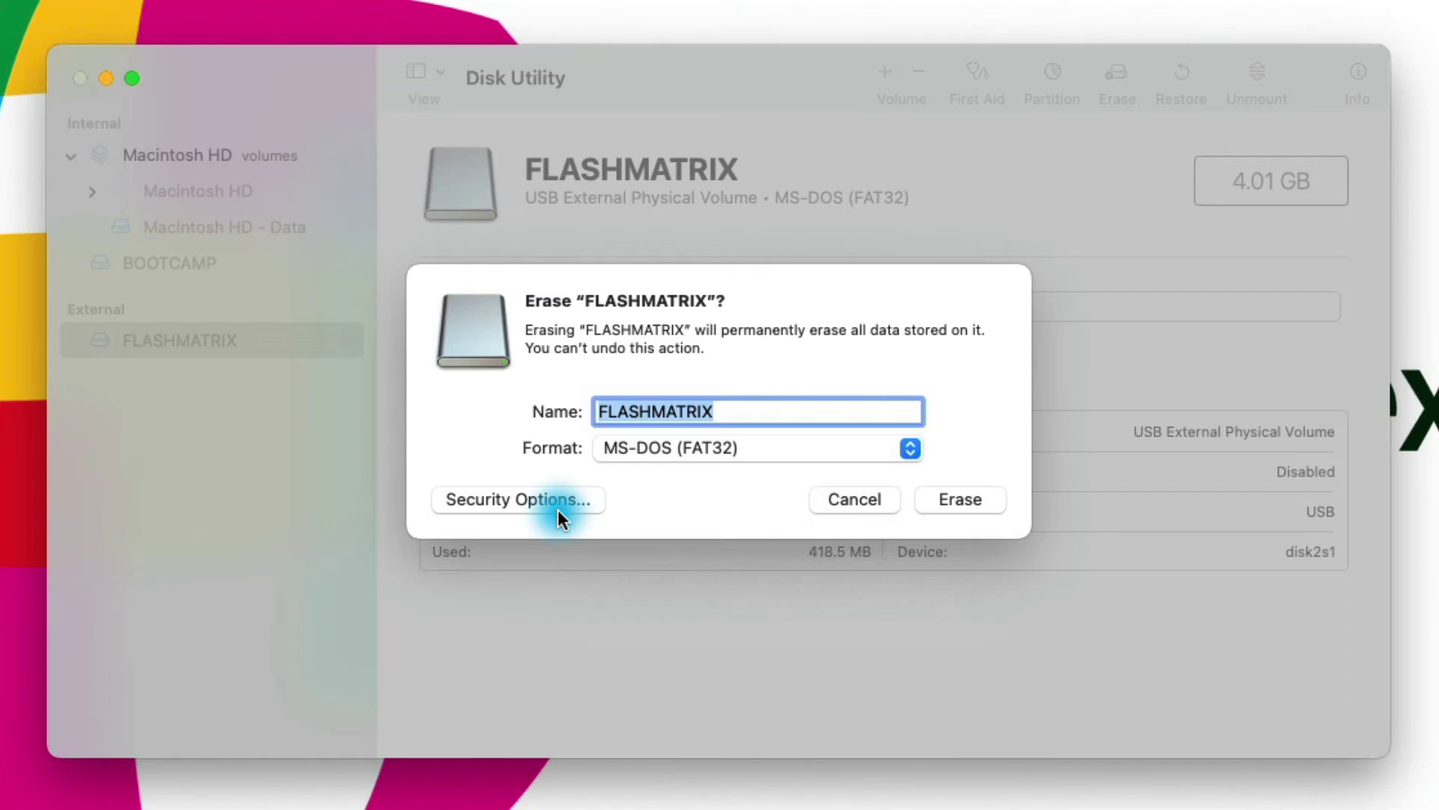
{"action": "left_click", "coordinate": [679, 499]}
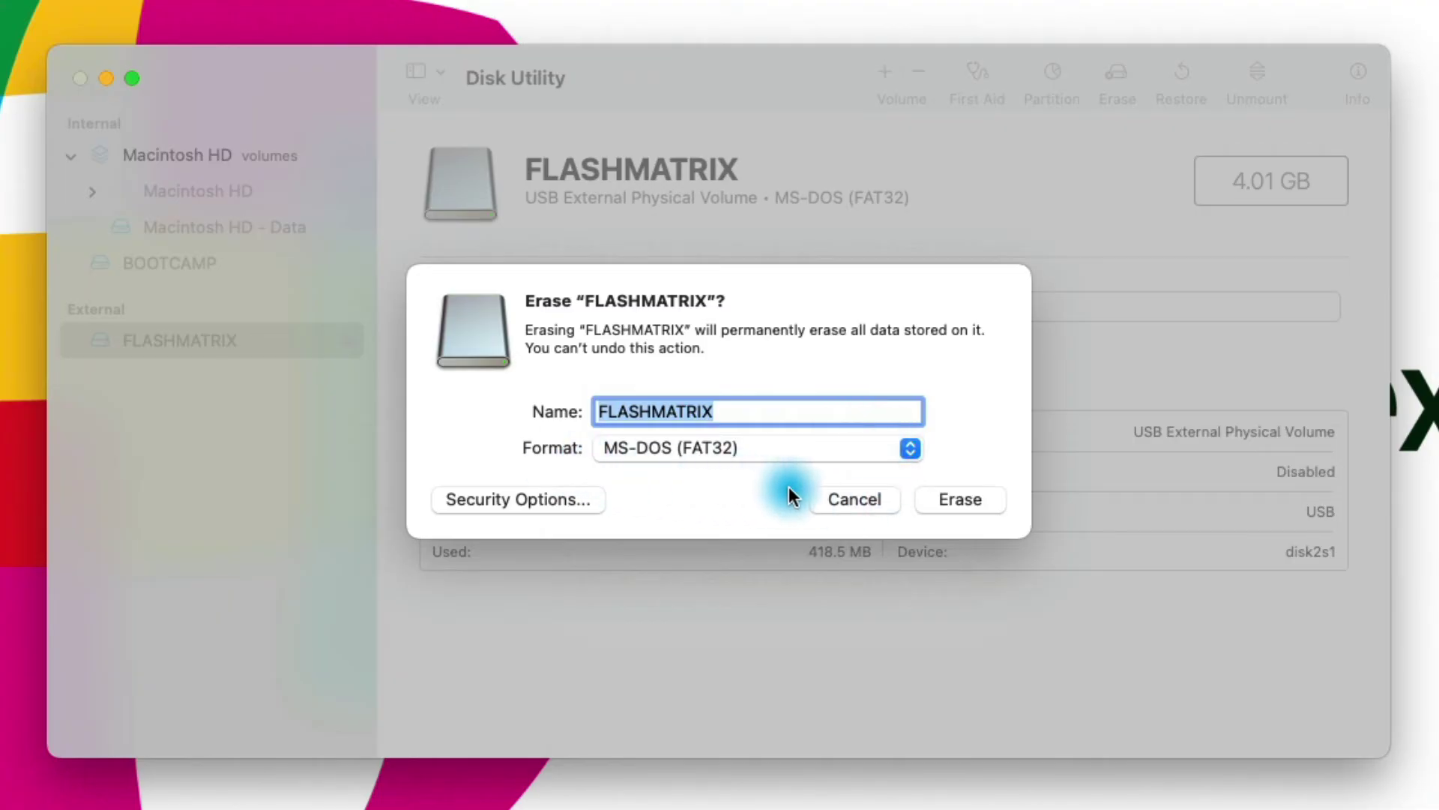
{"action": "left_click", "coordinate": [841, 493]}
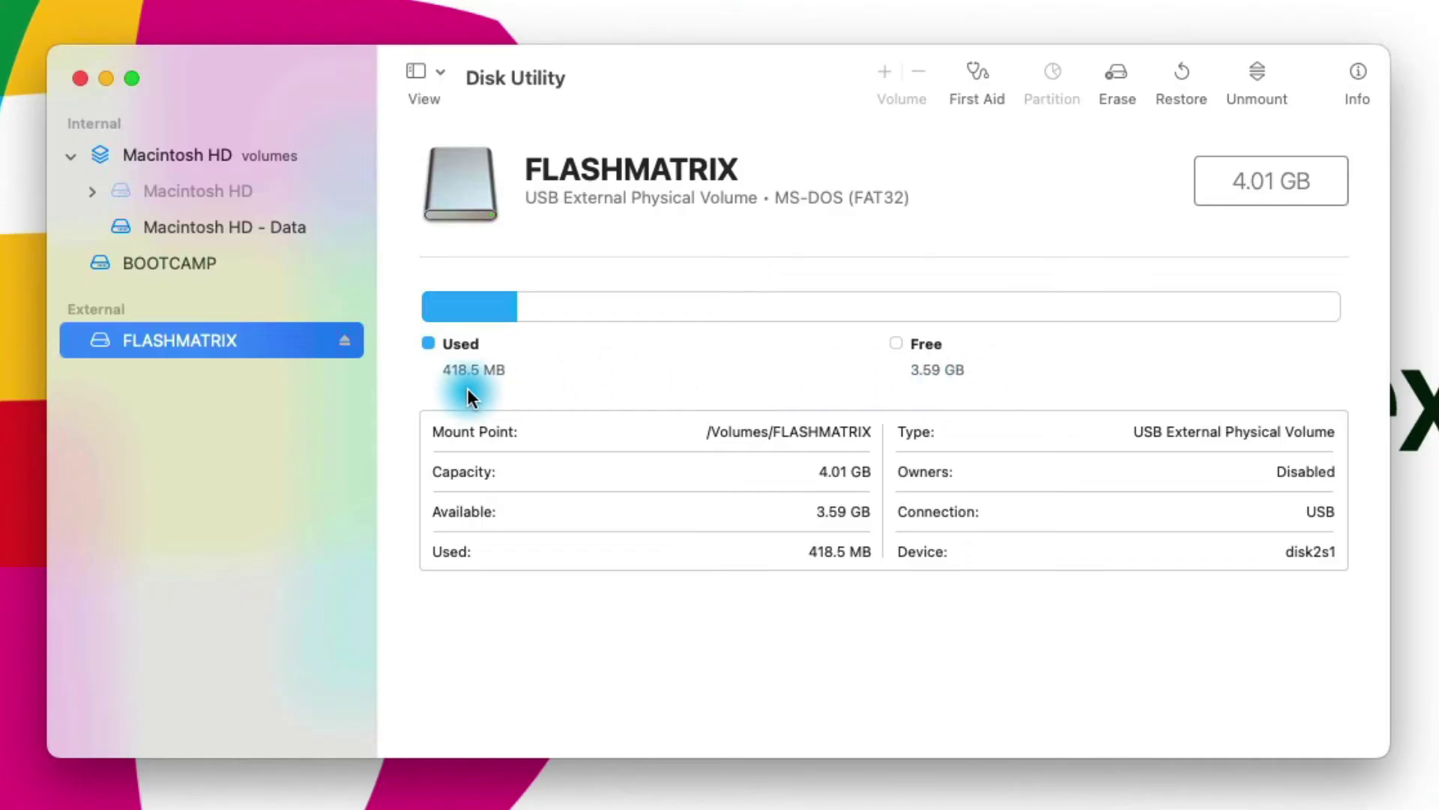
- Select BOOTCAMP, then Macintosh HD - Data, now showing 617.29 GB used, 2.37 TB free
{"action": "left_click", "coordinate": [213, 262]}
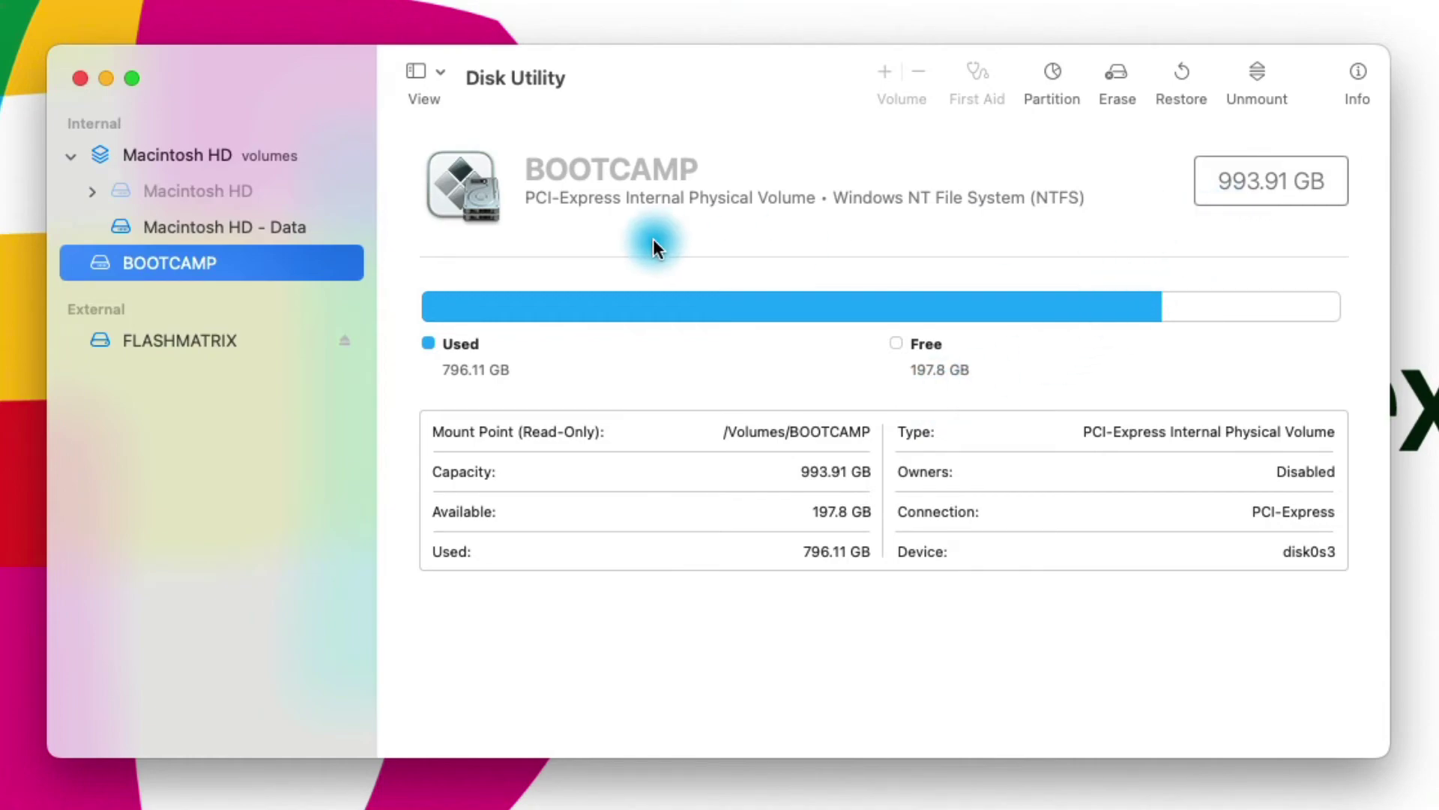
{"action": "left_click", "coordinate": [223, 228]}
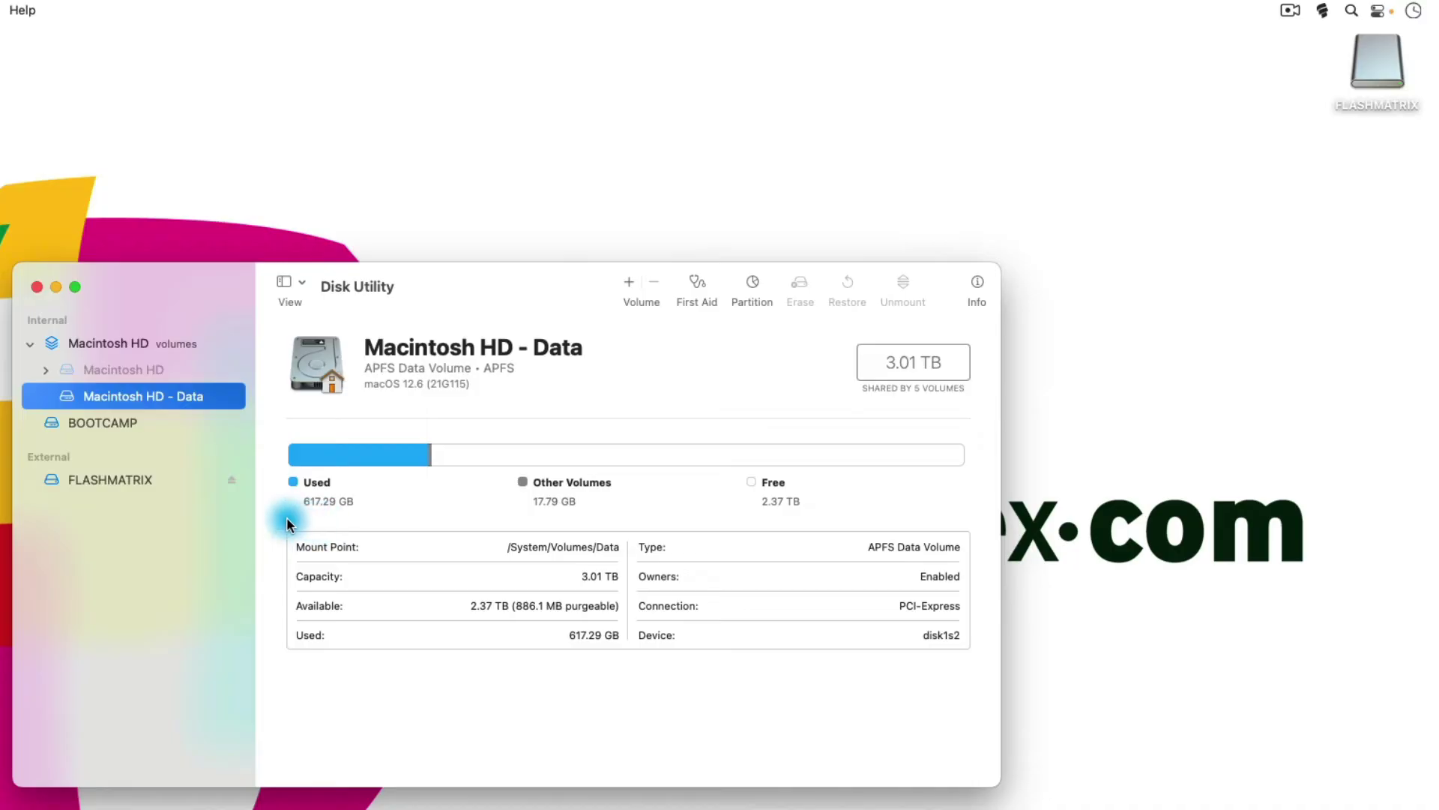
- Select the FLASHMATRIX volume, unmount it, and eject FLASHMATRIX from its desktop icon
{"action": "left_click", "coordinate": [122, 486]}
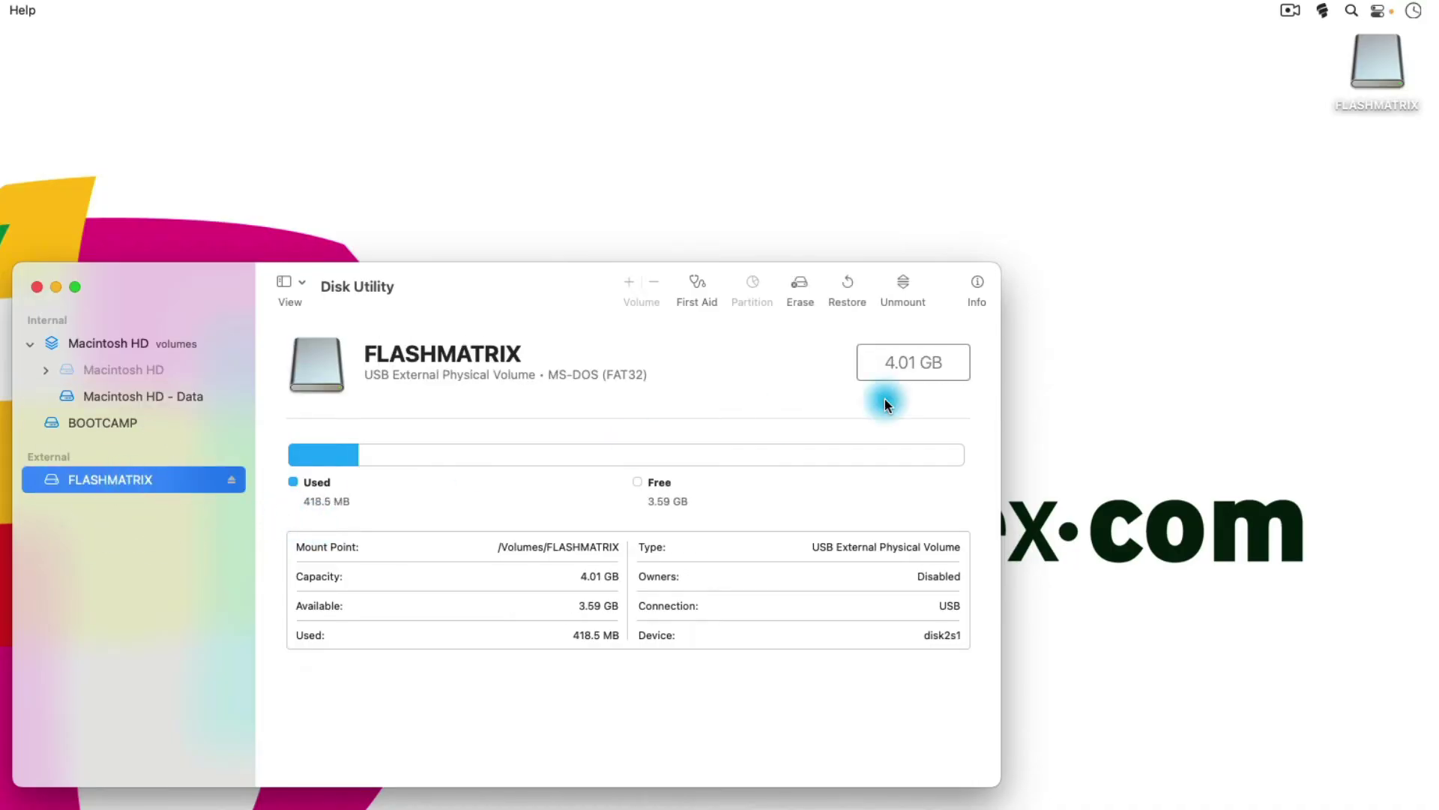
{"action": "left_click", "coordinate": [904, 289]}
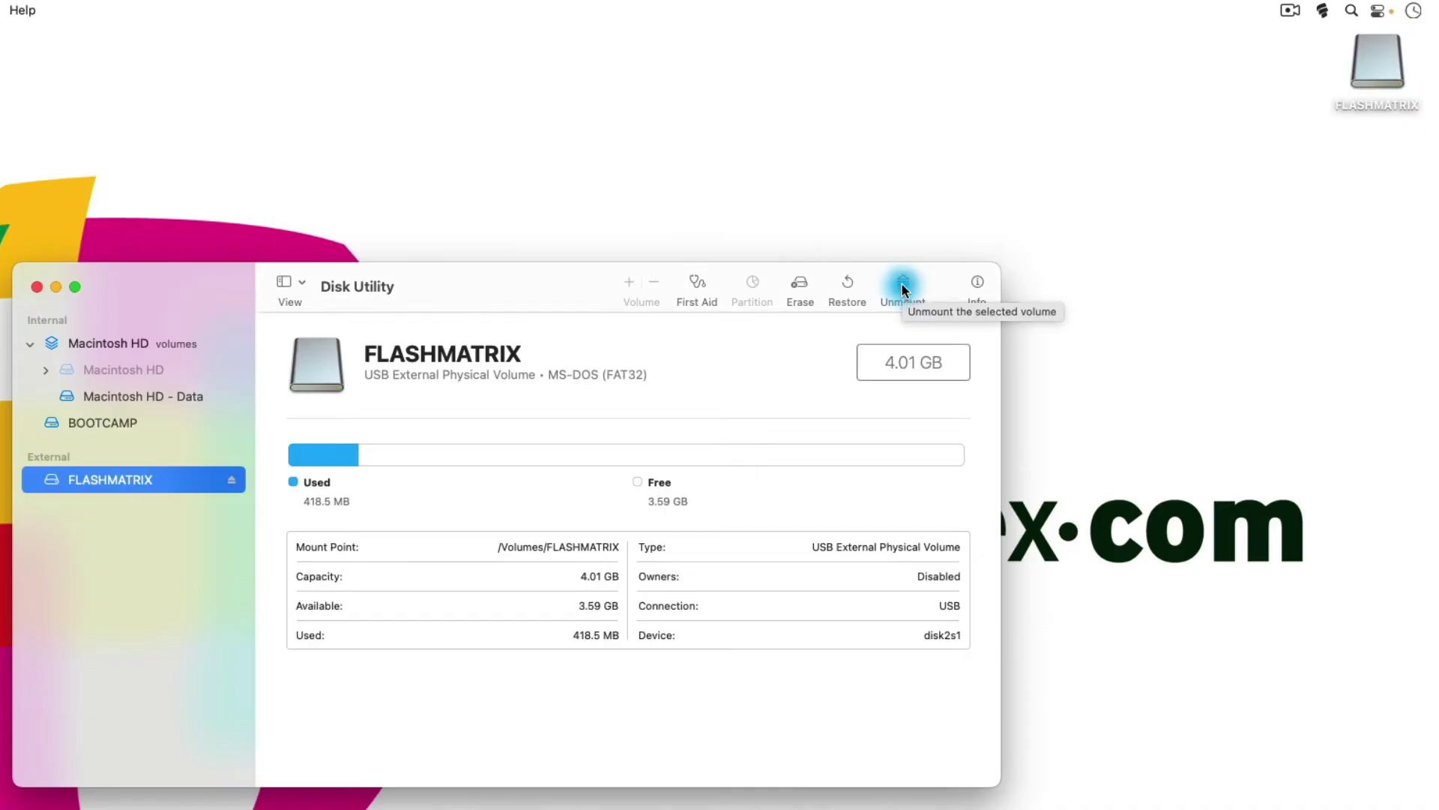
{"action": "right_click", "coordinate": [1383, 78]}
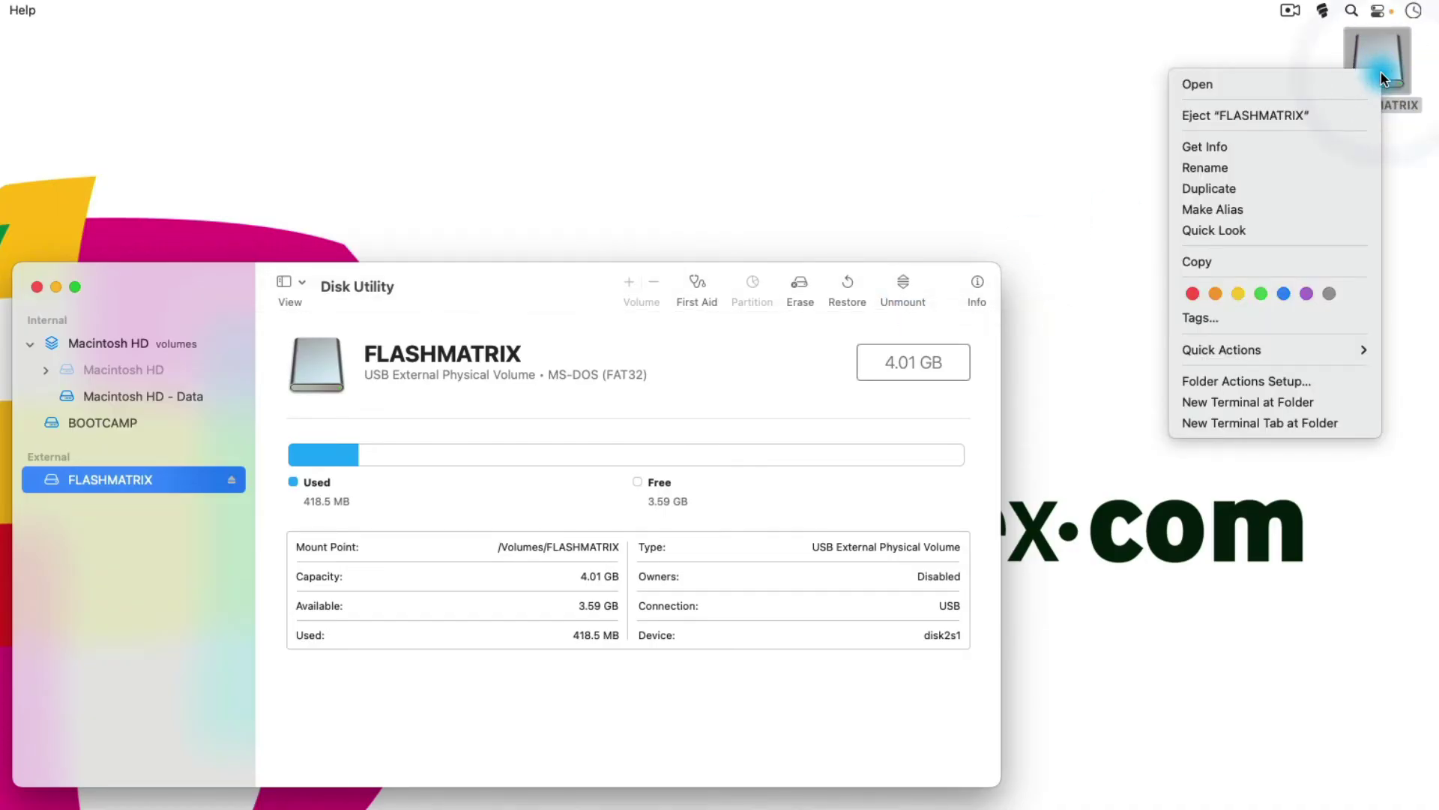
{"action": "left_click", "coordinate": [1334, 116]}
{"action": "left_click", "coordinate": [782, 352]}
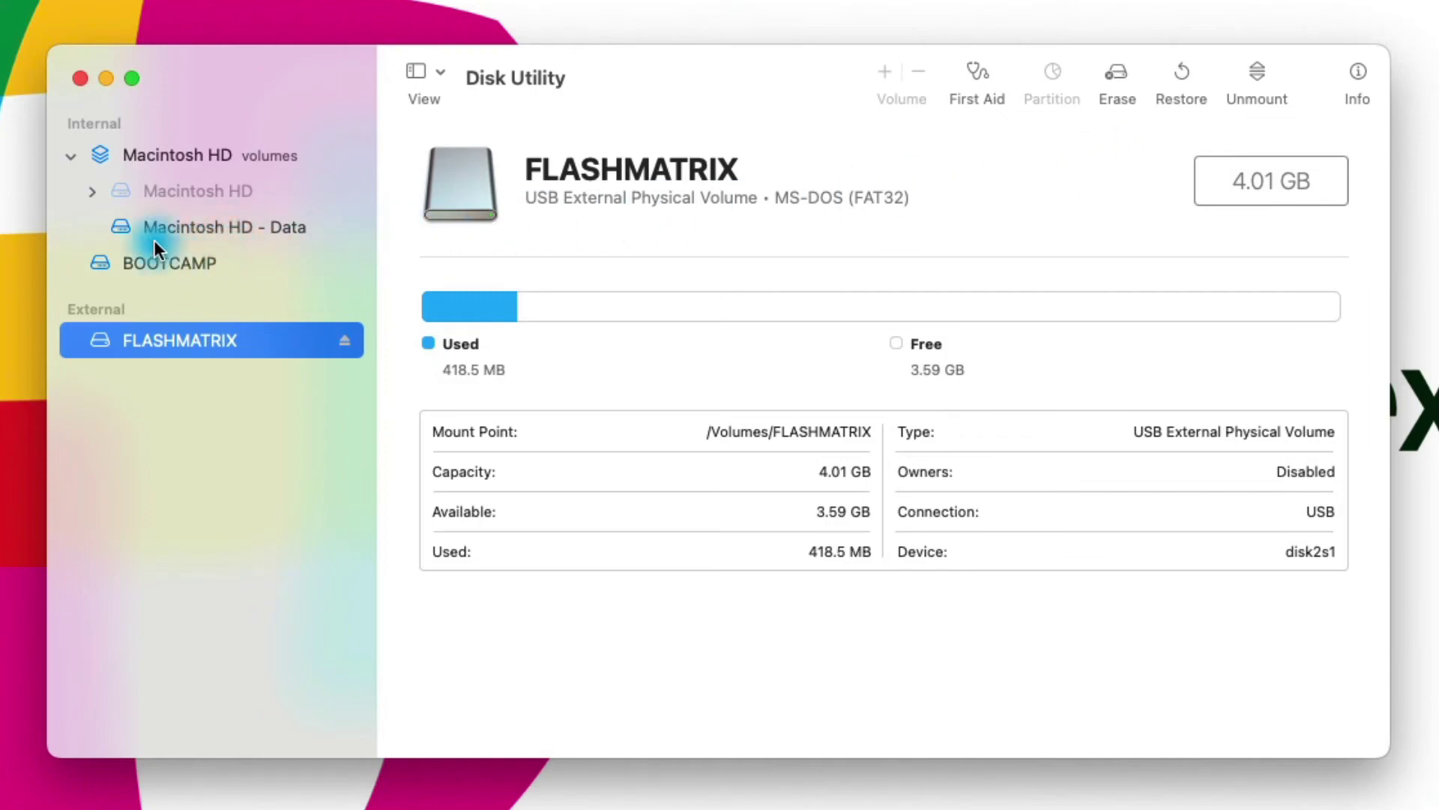
- Collapse the Macintosh HD group, check BOOTCAMP, then return to Macintosh HD and open Partition
{"action": "left_click", "coordinate": [70, 155]}
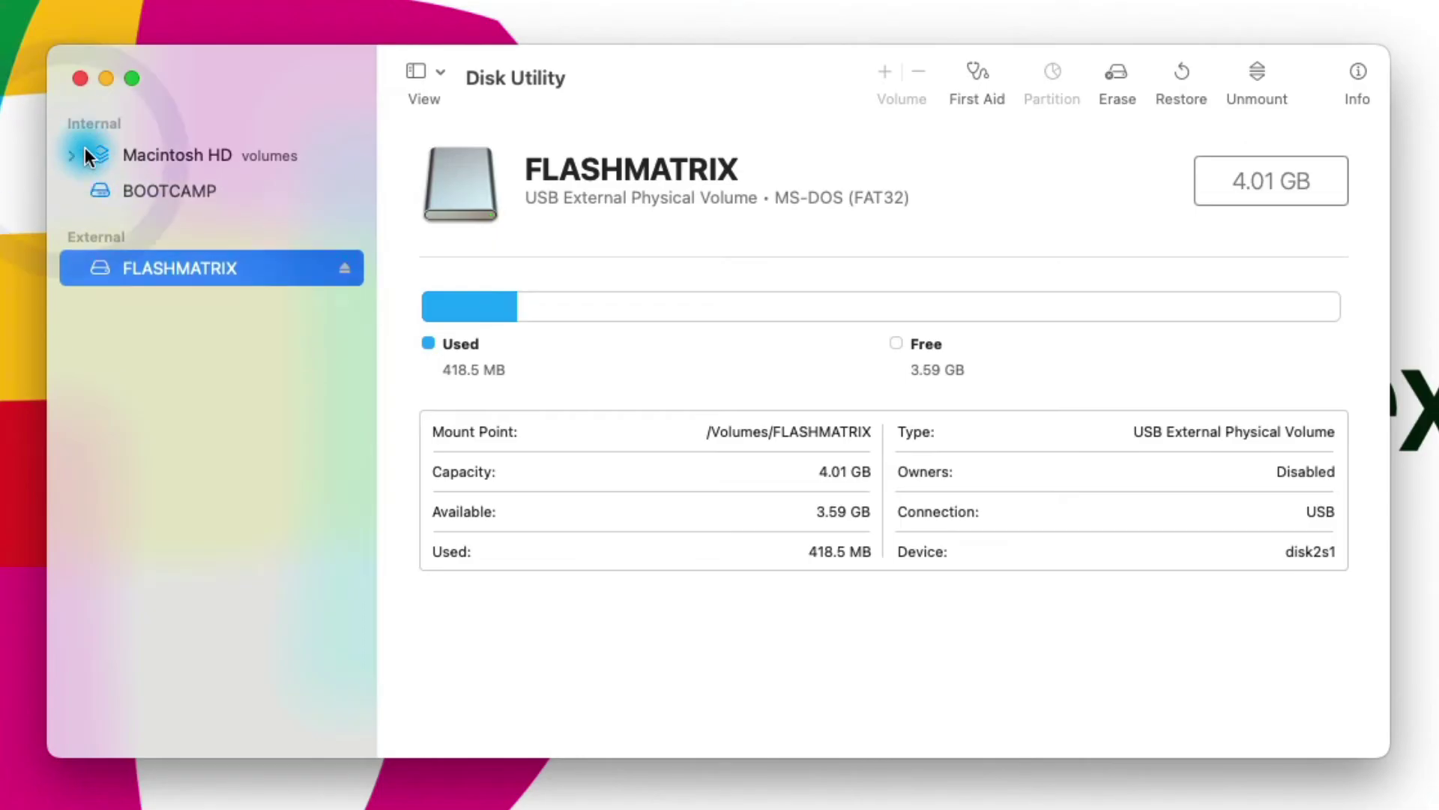
{"action": "left_click", "coordinate": [175, 156]}
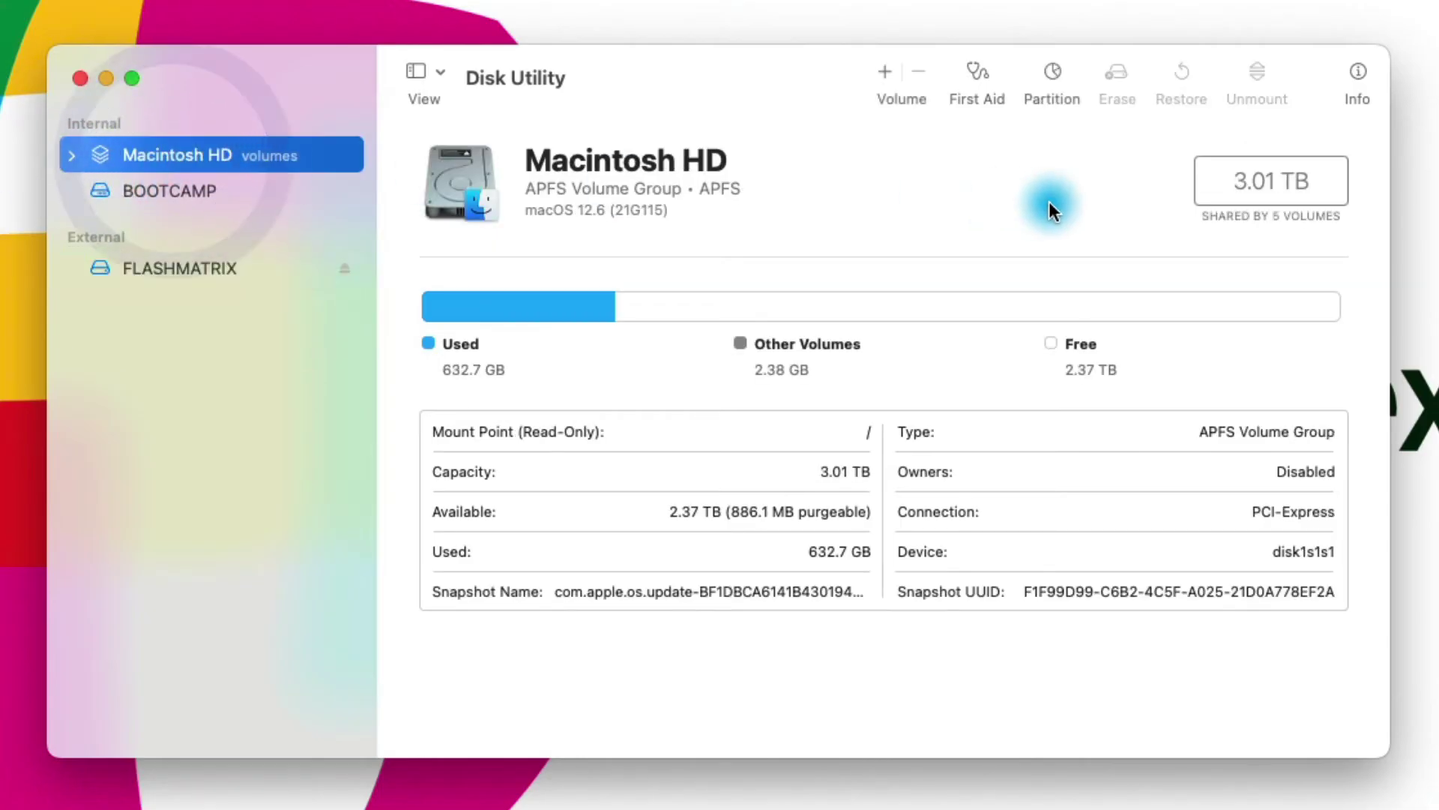
{"action": "left_click", "coordinate": [109, 203]}
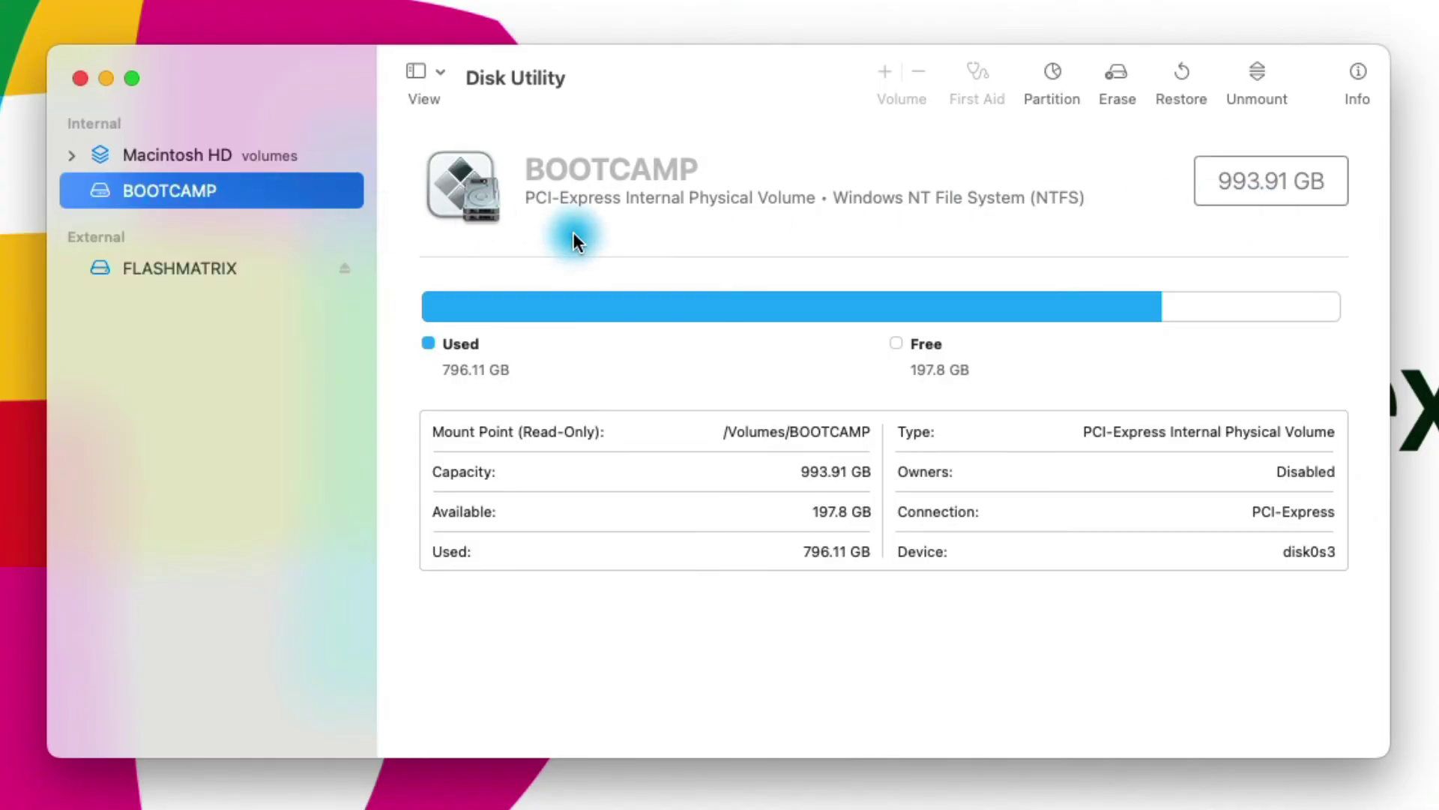
{"action": "left_click", "coordinate": [252, 154]}
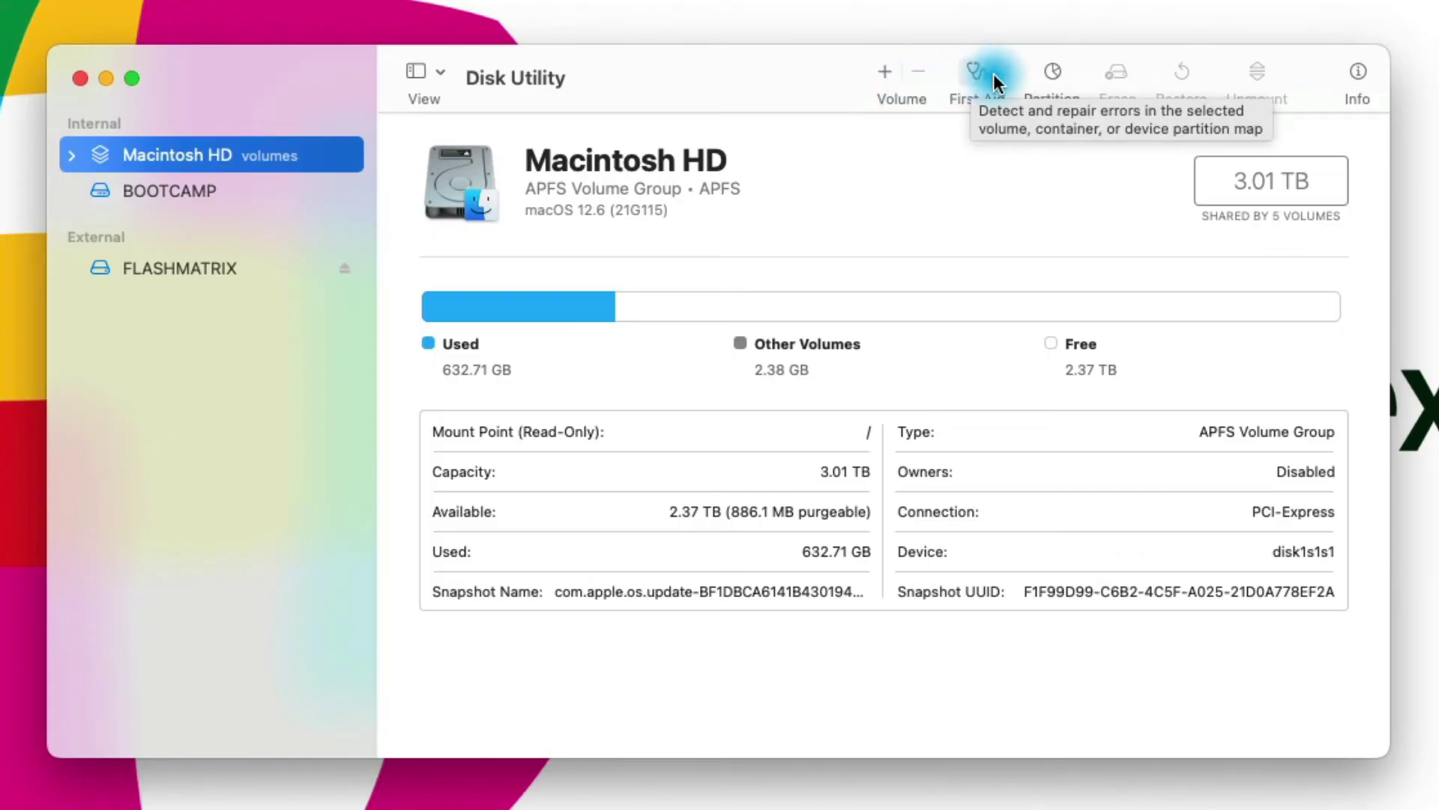
{"action": "left_click", "coordinate": [1041, 75]}
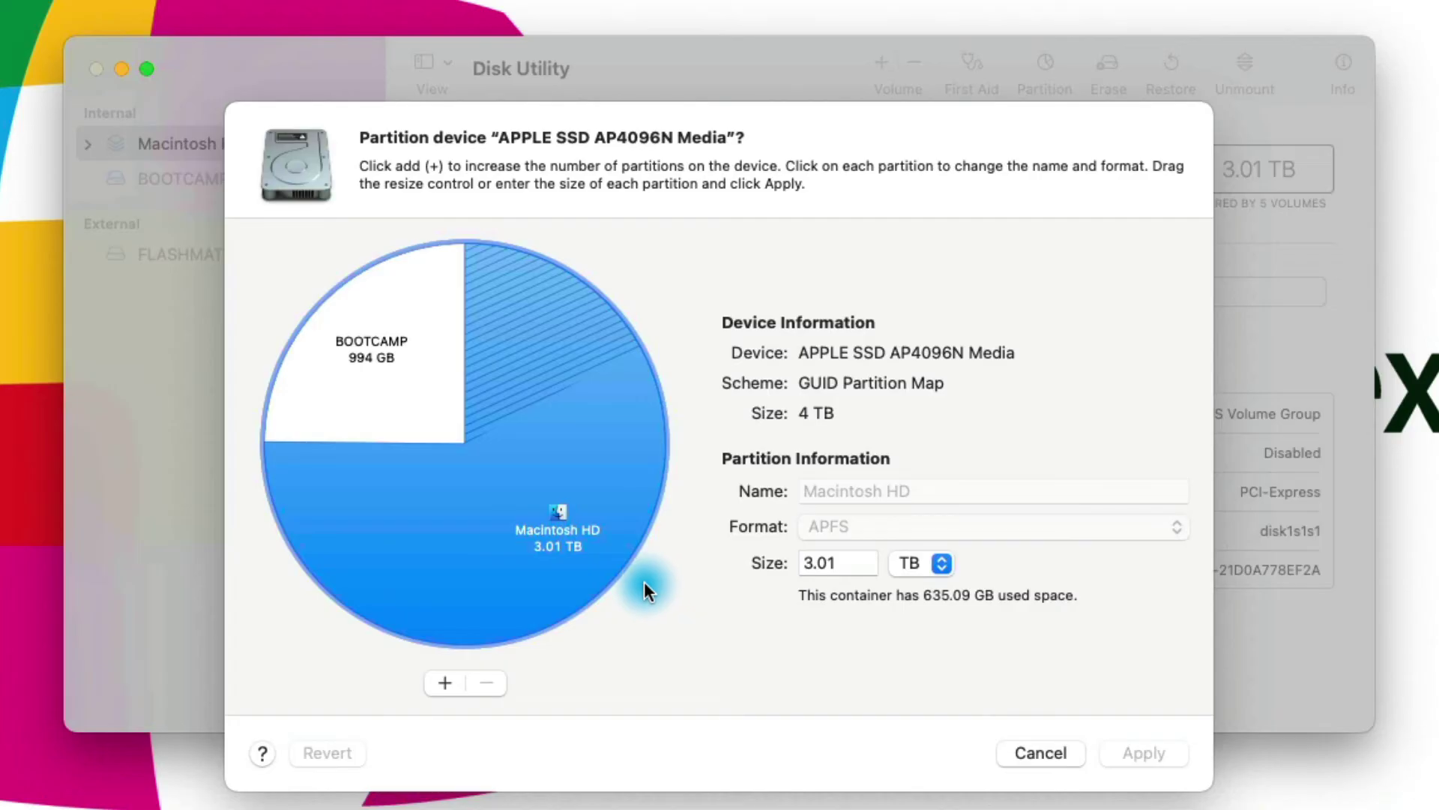
- Compare the BOOTCAMP and Macintosh HD pie slices, then start adding a new partition
{"action": "left_click", "coordinate": [420, 384]}
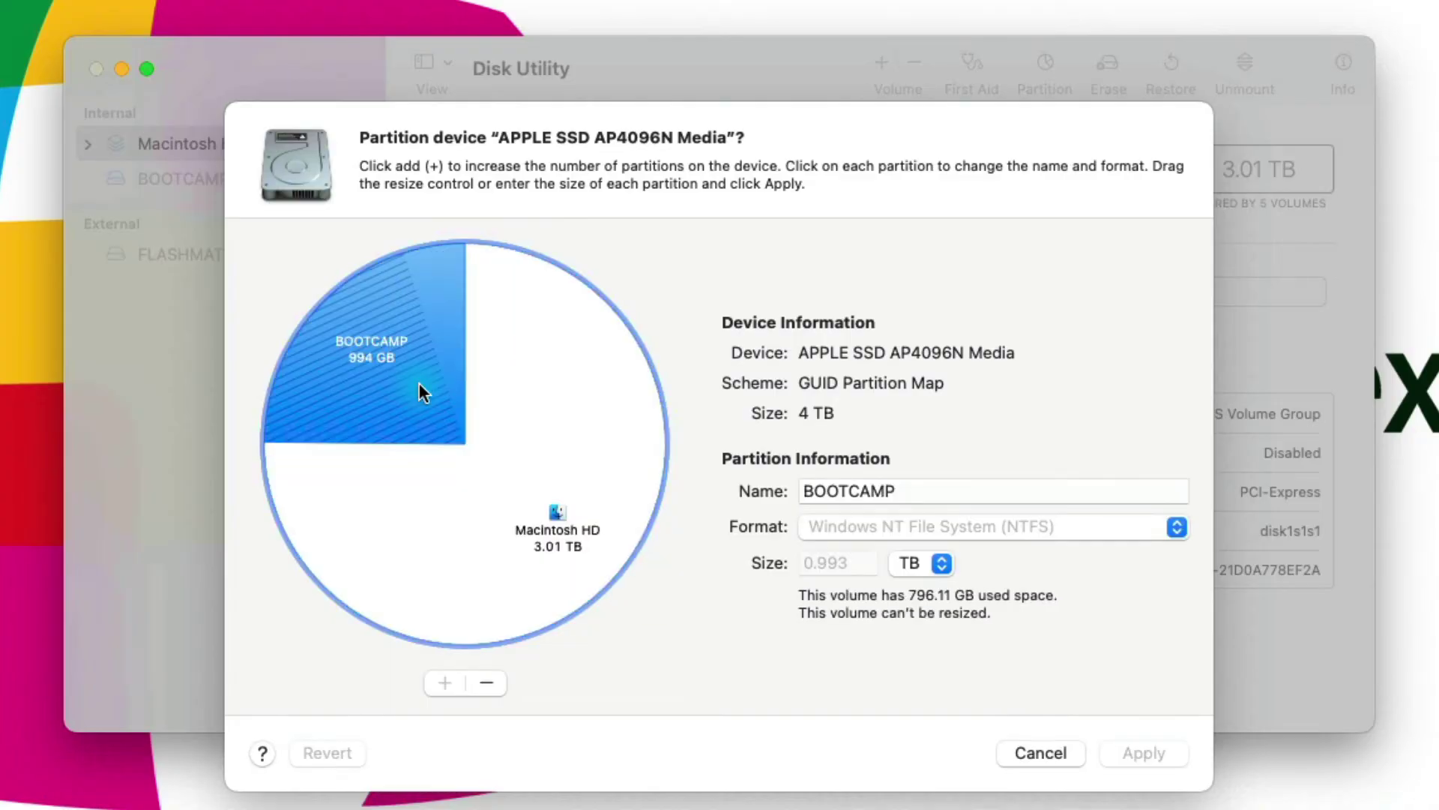
{"action": "left_click", "coordinate": [571, 457]}
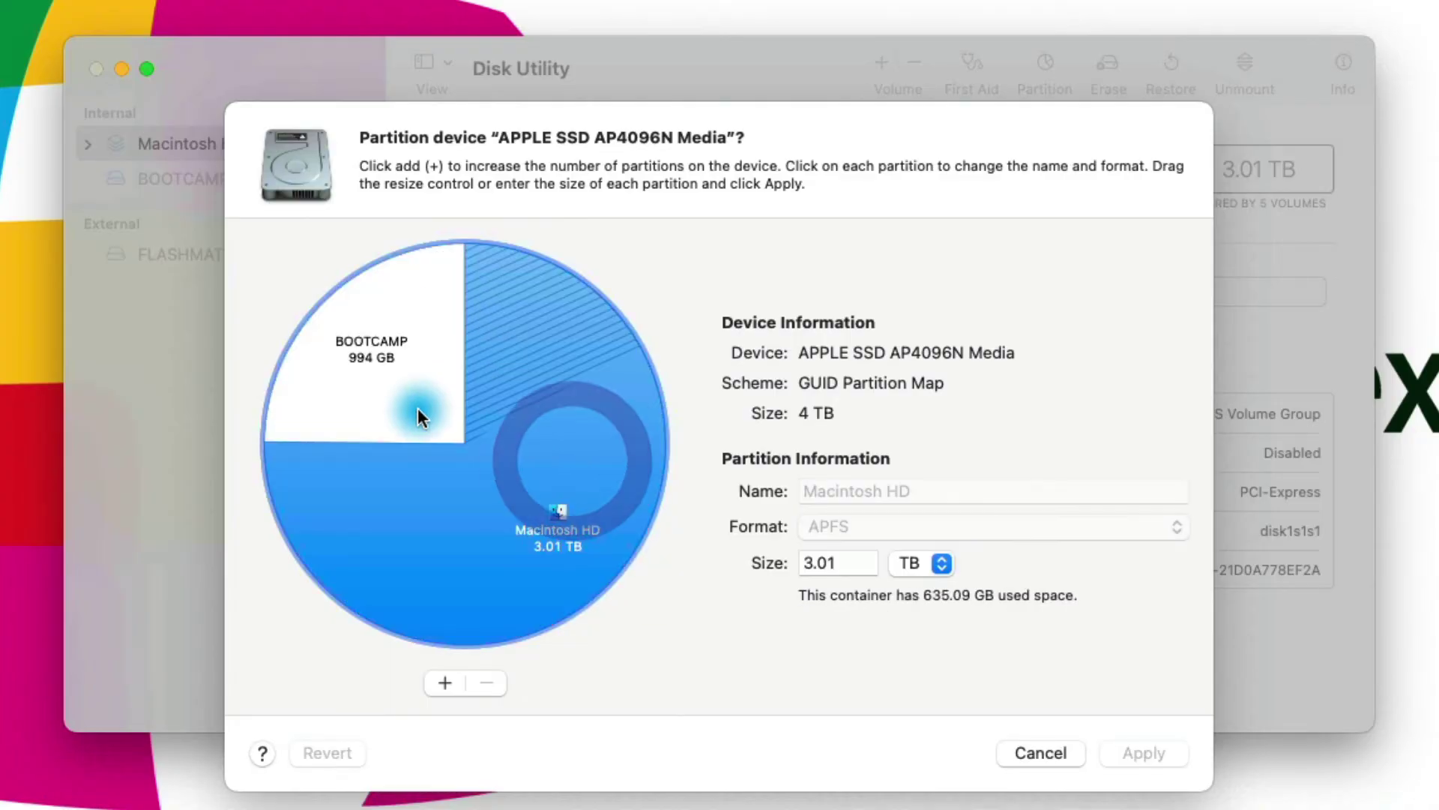
{"action": "left_click", "coordinate": [418, 410]}
{"action": "left_click", "coordinate": [585, 447]}
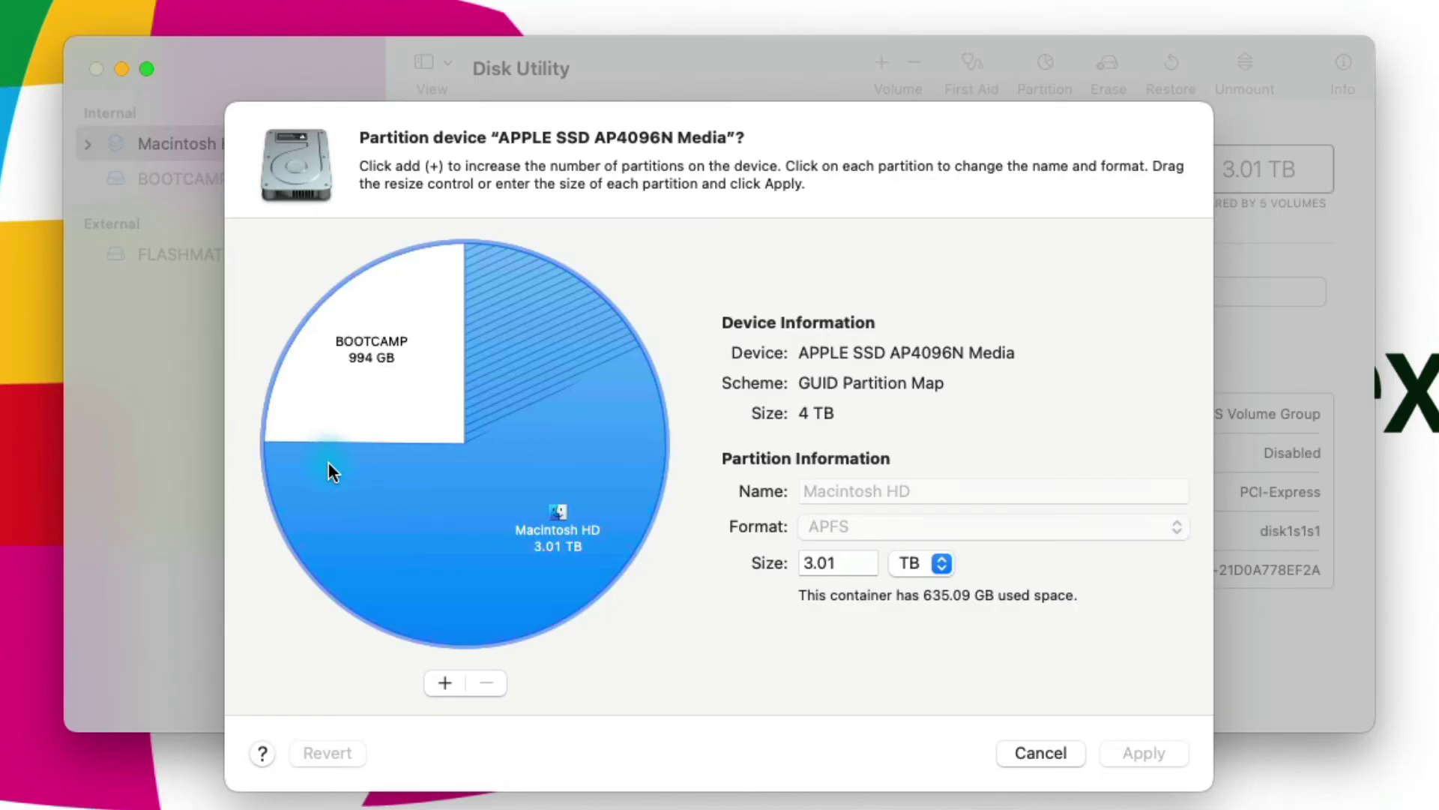
{"action": "left_click", "coordinate": [446, 682]}
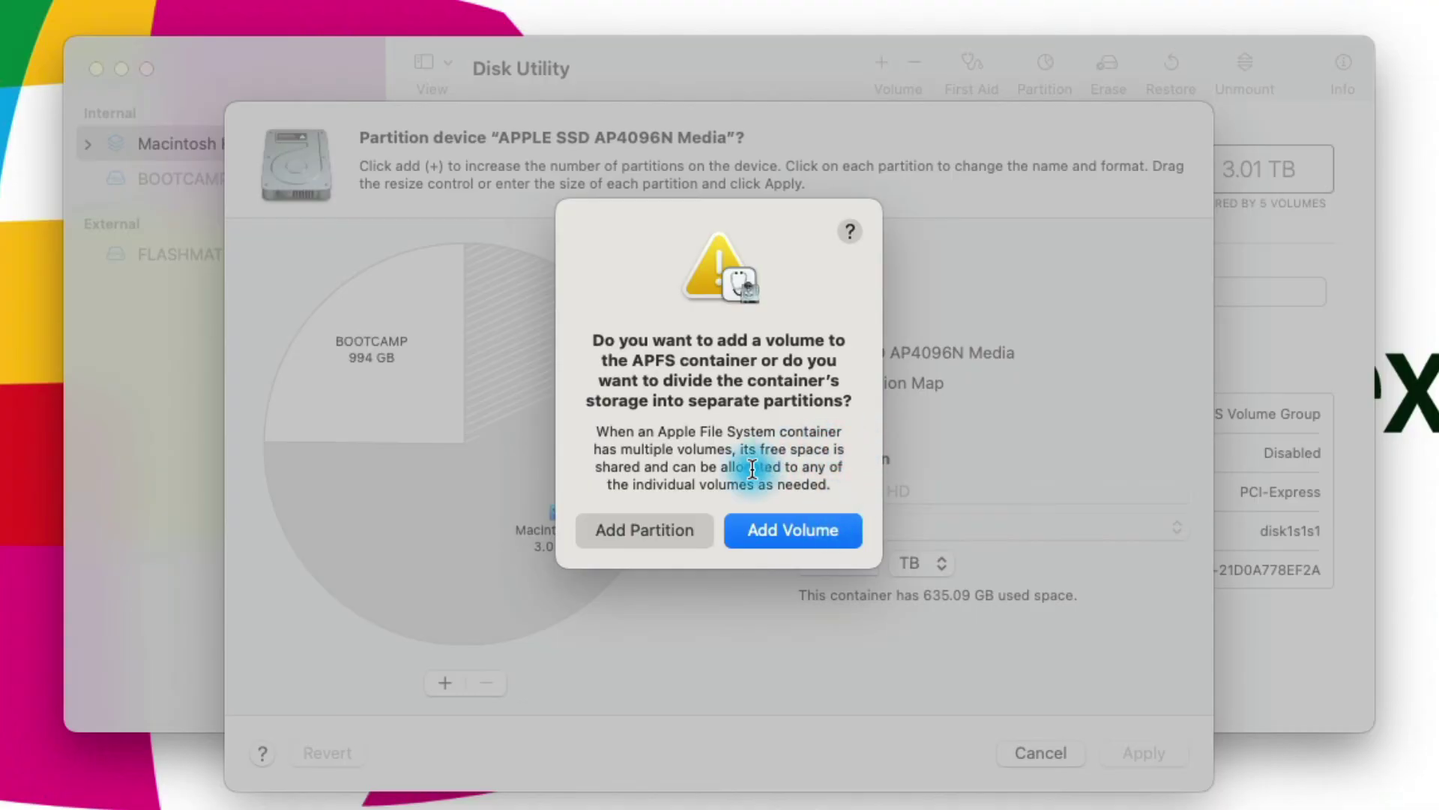
- Add a separate 1.5 TB partition named Windows2 formatted as ExFAT
{"action": "left_click", "coordinate": [658, 530]}
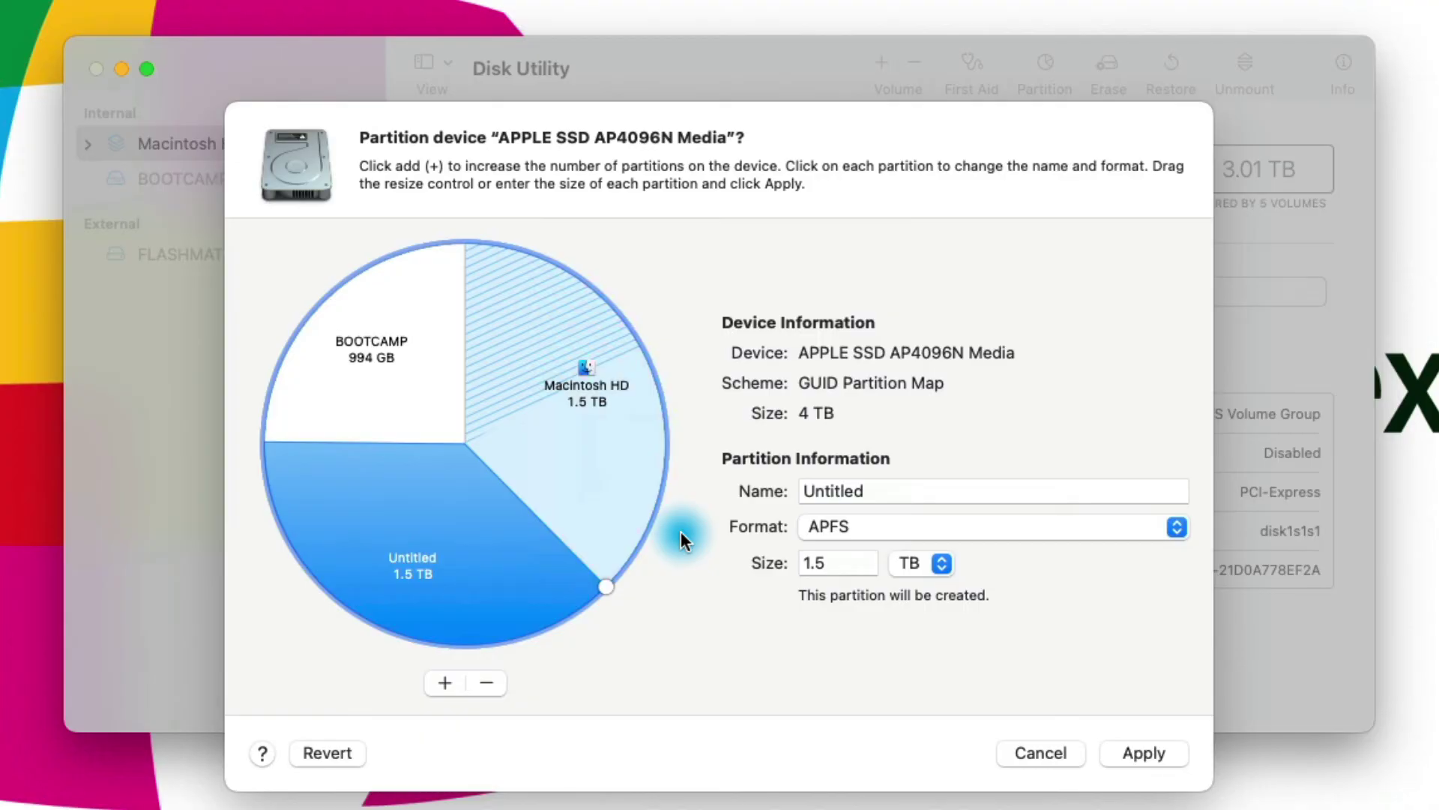
{"action": "double_click", "coordinate": [862, 491]}
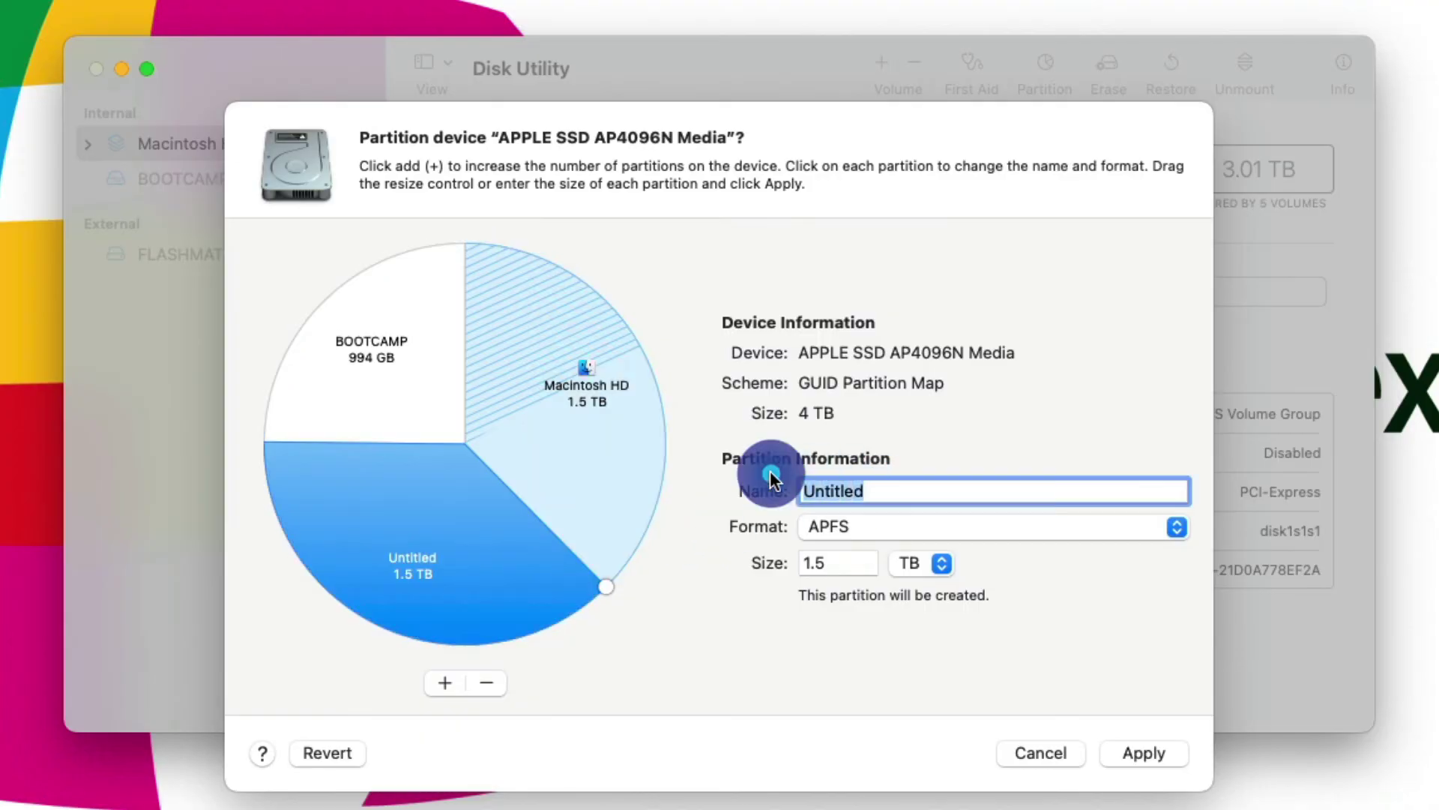
{"action": "type", "text": "Windows2"}
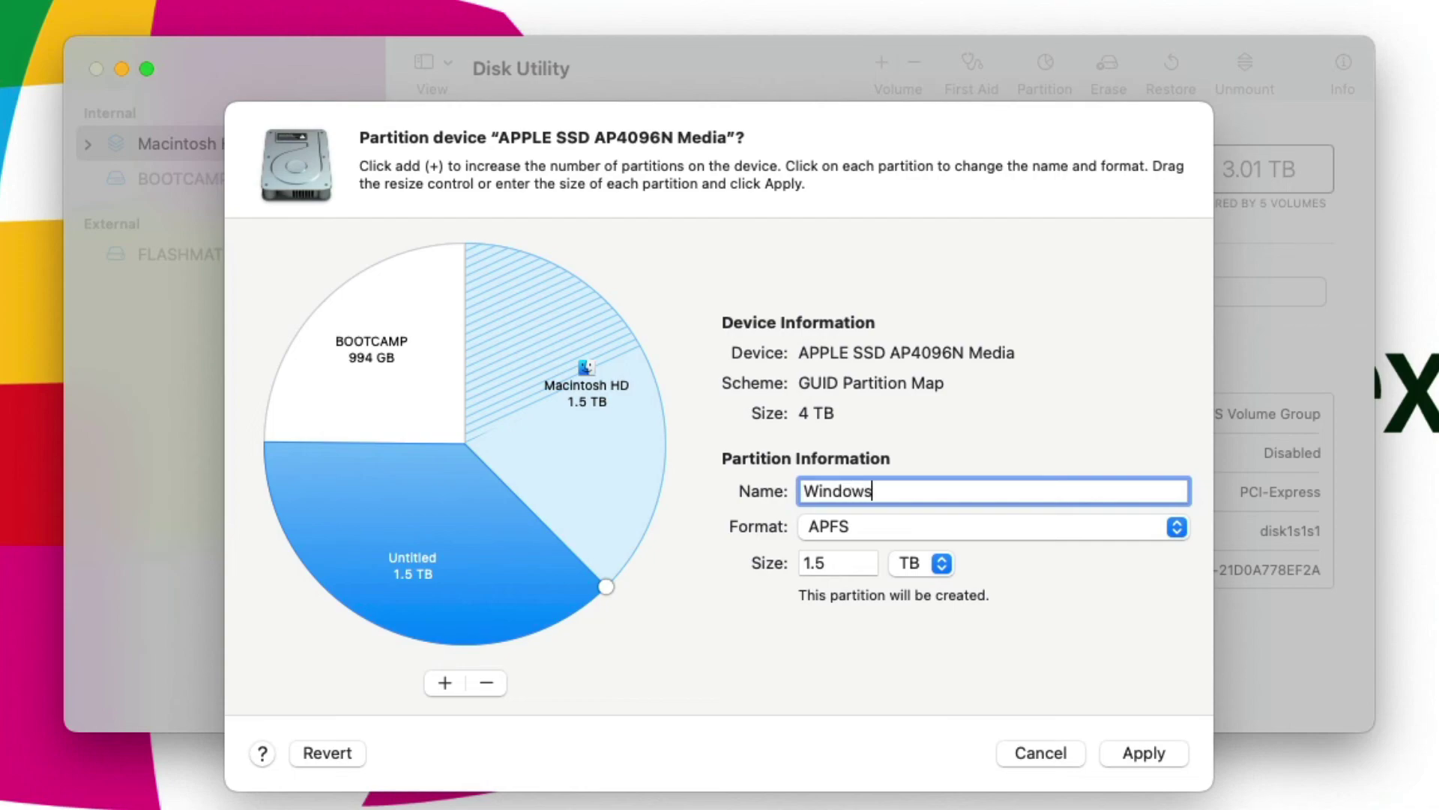
{"action": "left_click", "coordinate": [1176, 528]}
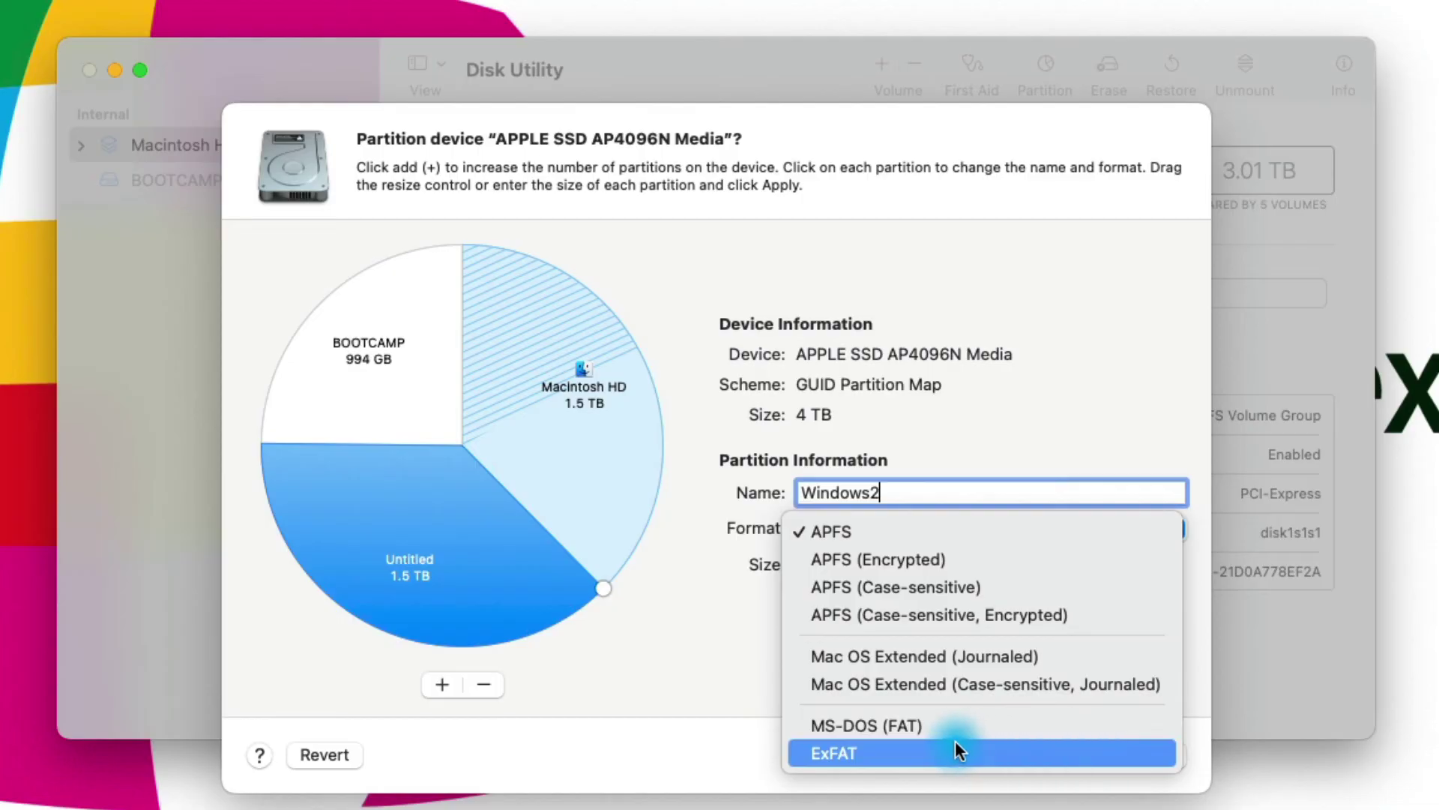
{"action": "left_click", "coordinate": [888, 754]}
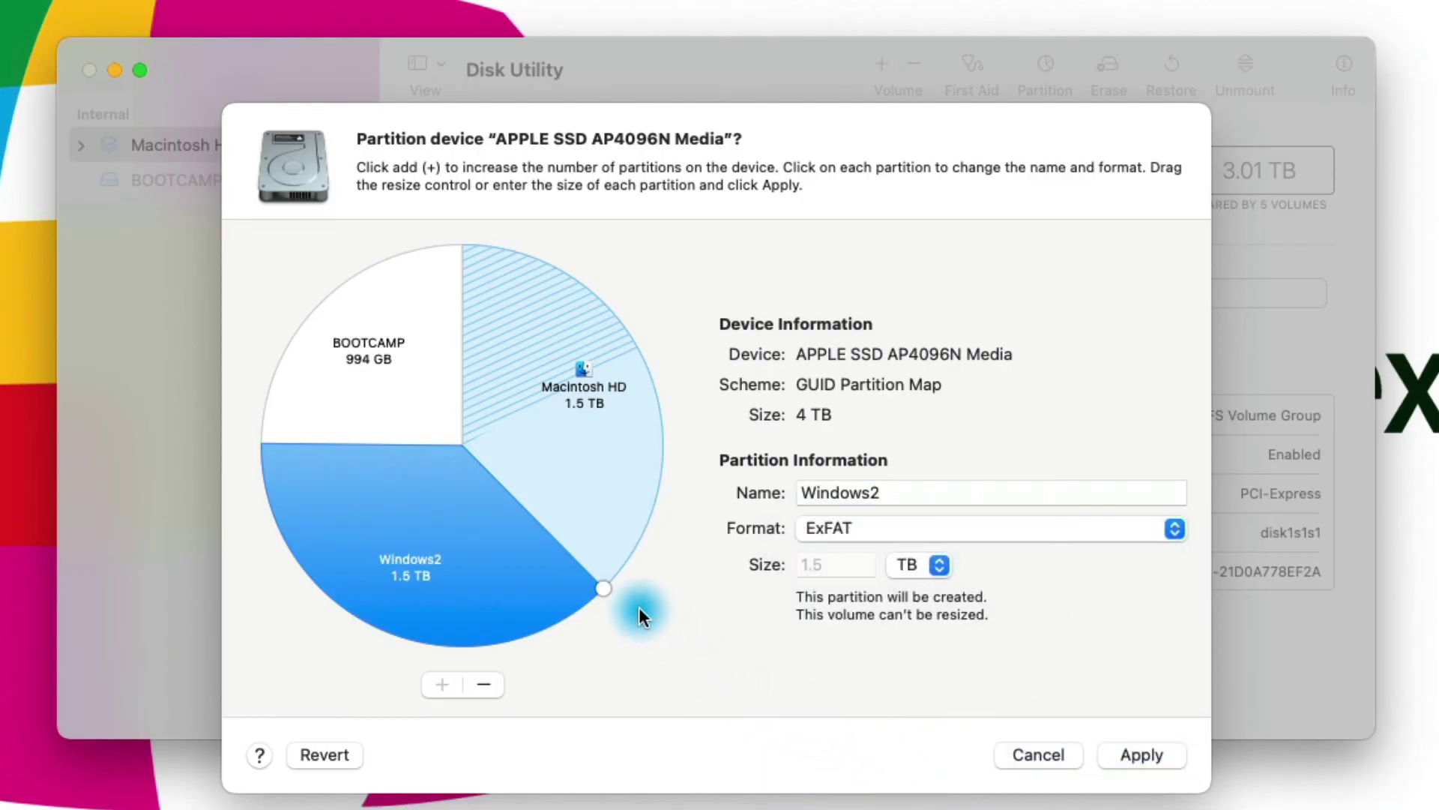
- Resize Windows2 to 1 TB, leaving Macintosh HD at 2.01 TB
{"action": "mouse_move", "coordinate": [605, 586]}
{"action": "left_mouse_down"}
{"action": "mouse_move", "coordinate": [524, 619]}
{"action": "mouse_move", "coordinate": [441, 624]}
{"action": "mouse_move", "coordinate": [460, 631]}
{"action": "left_mouse_up"}
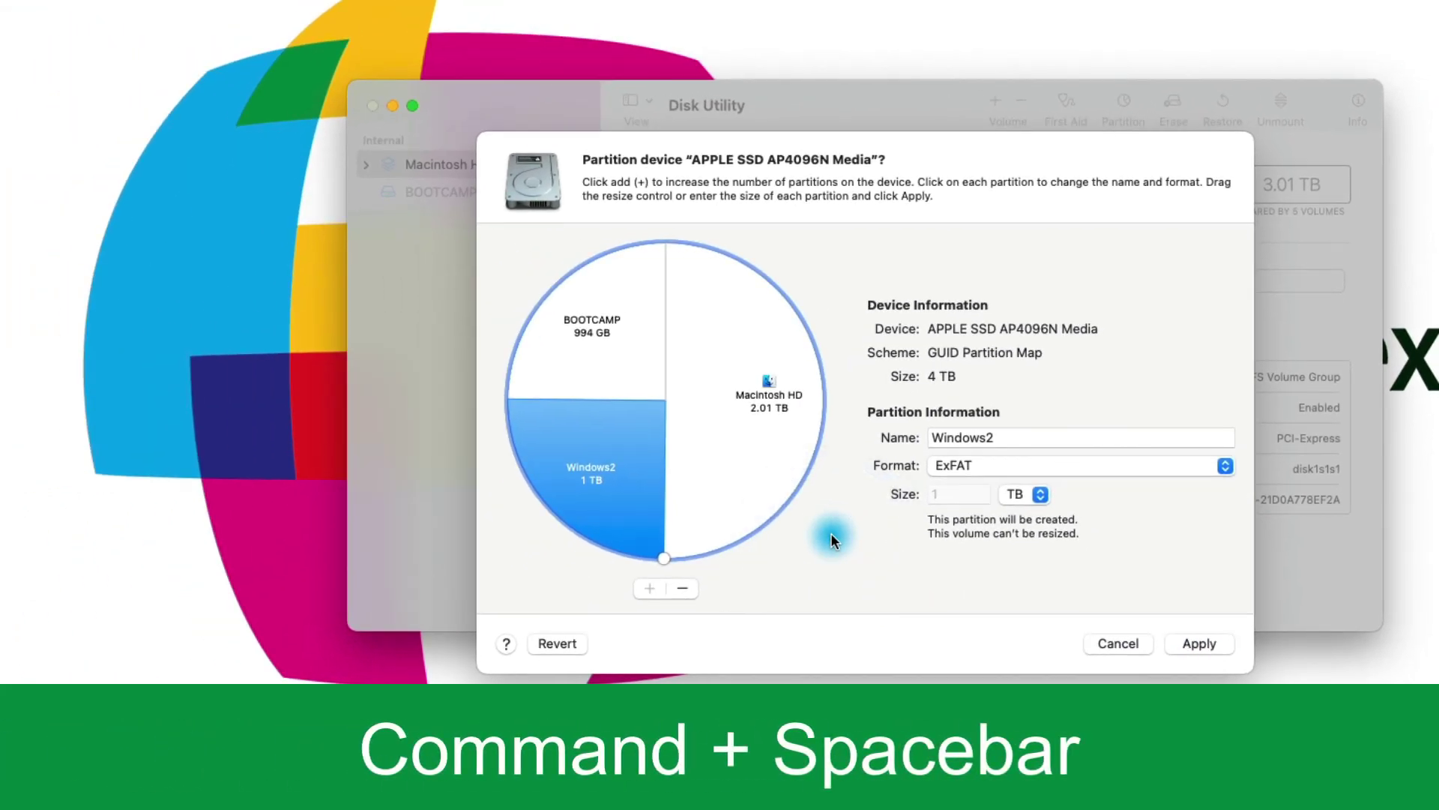
- Launch Boot Camp Assistant from Spotlight, advance to its Restore Disk page, then close it
{"action": "key", "text": "super+space"}
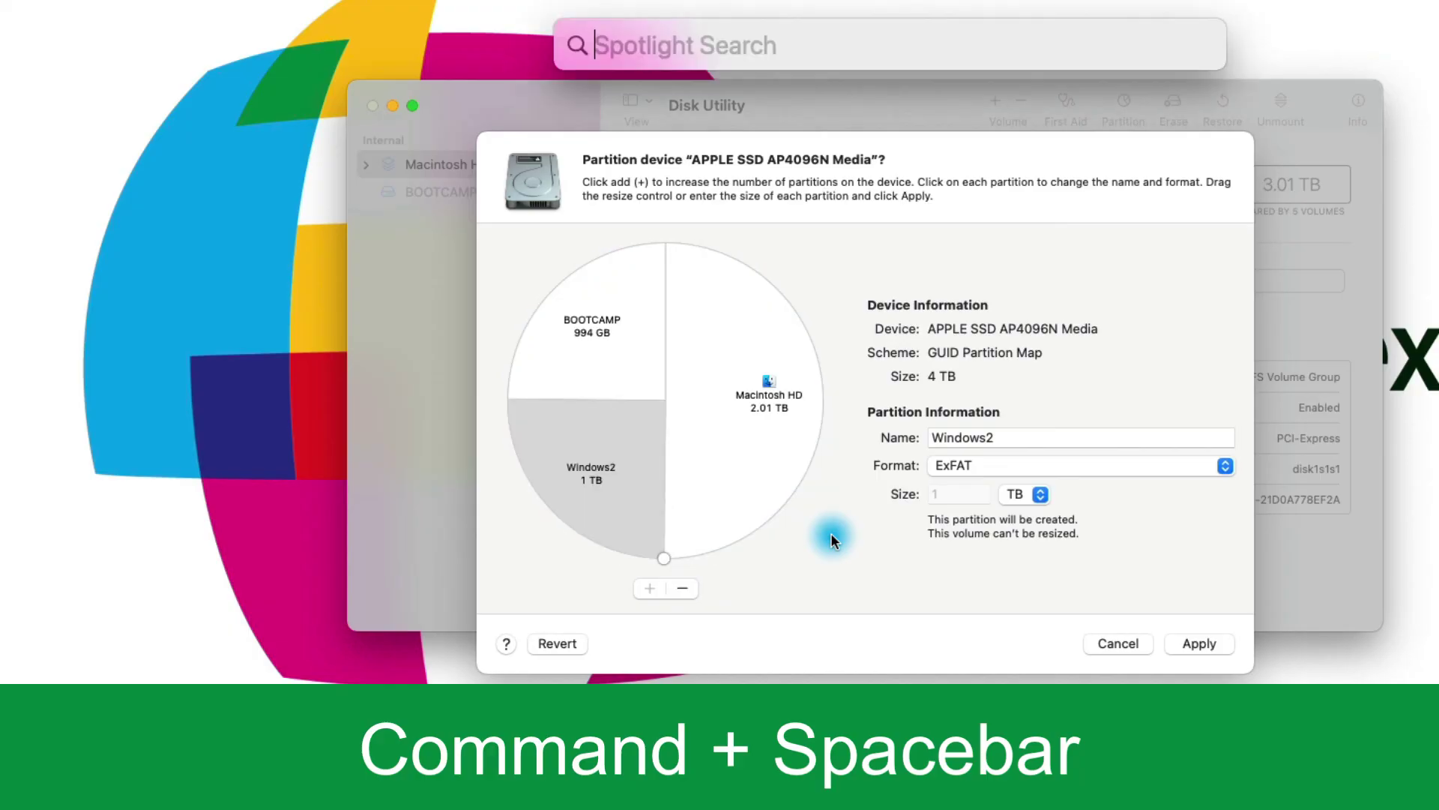
{"action": "type", "text": "boot"}
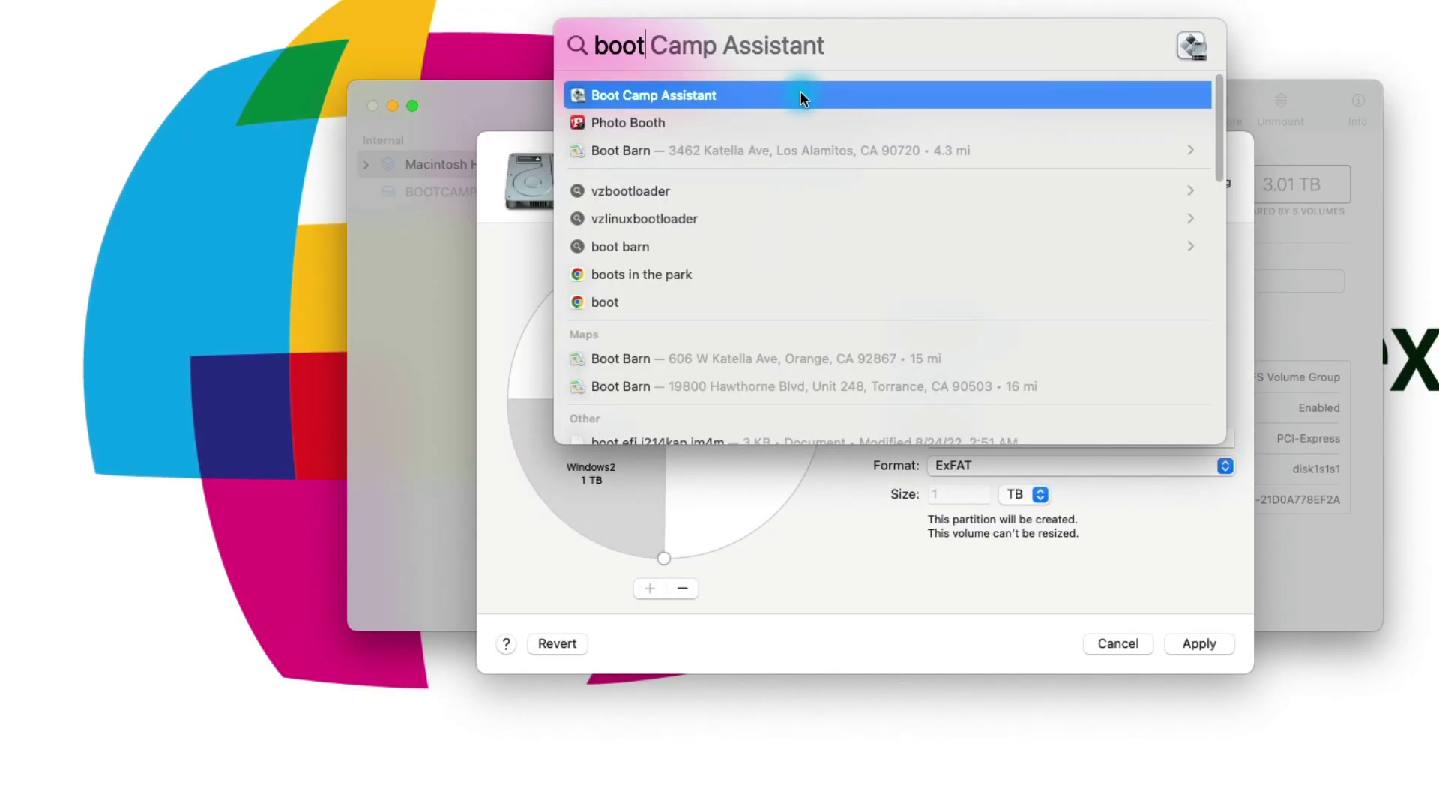
{"action": "left_click", "coordinate": [799, 90]}
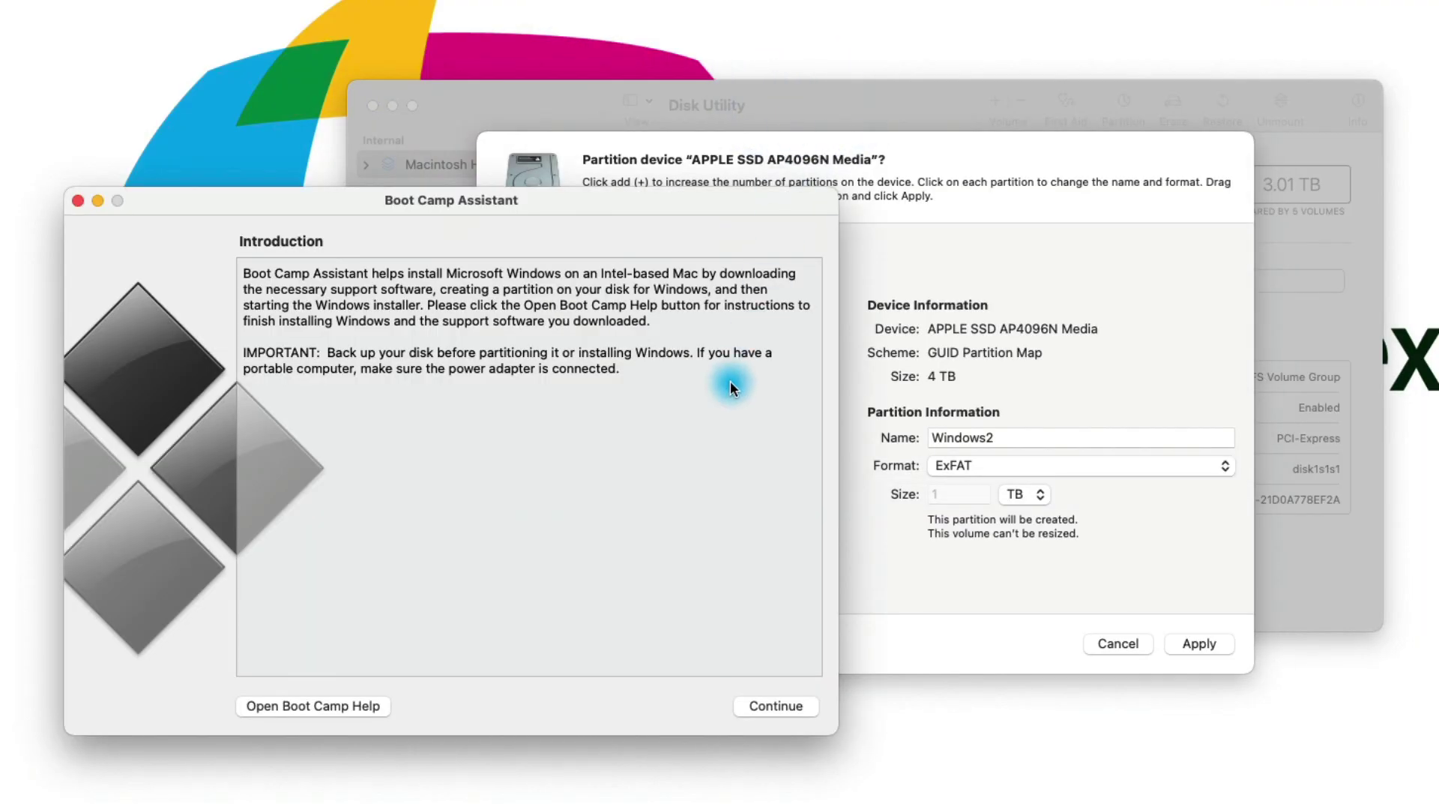
{"action": "left_click", "coordinate": [776, 705]}
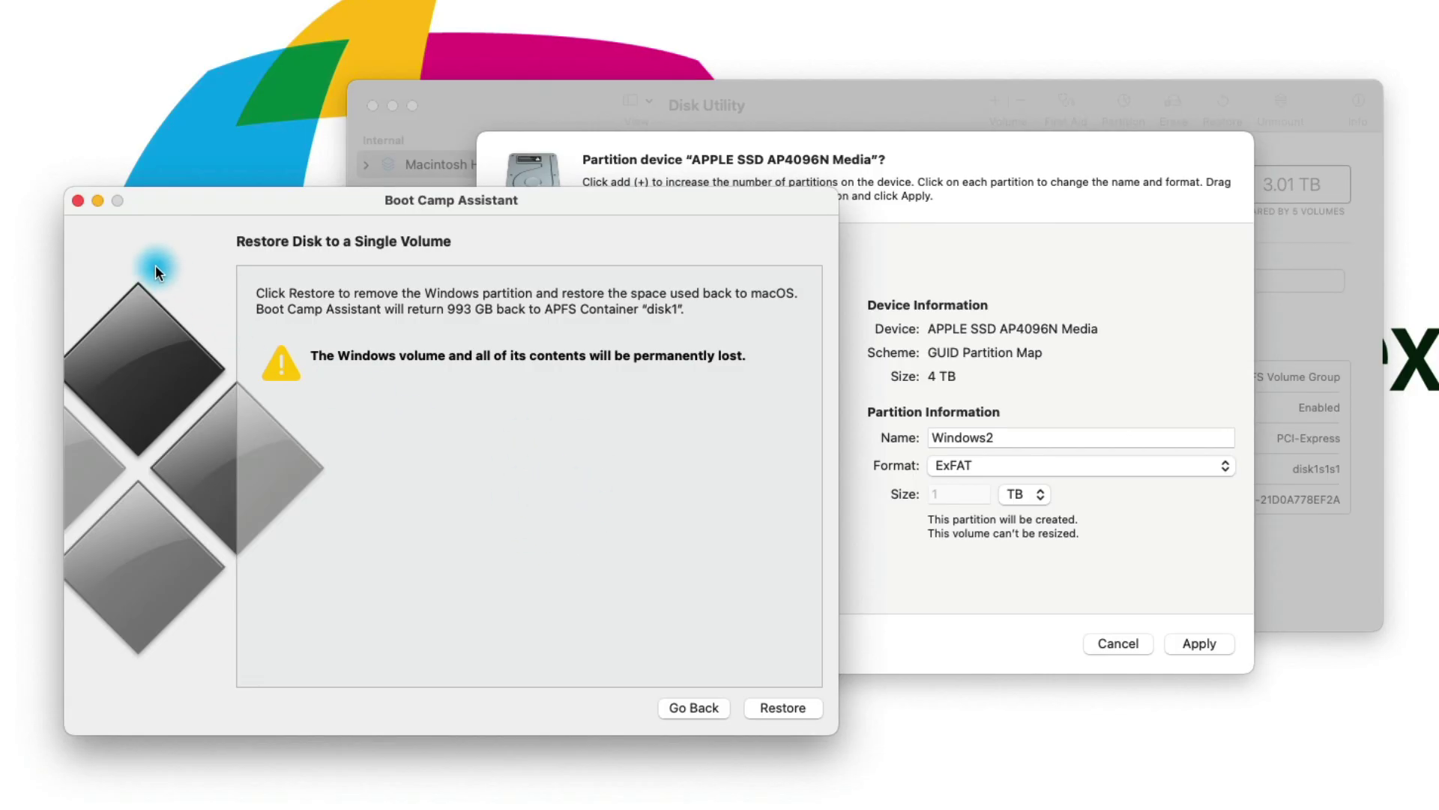
{"action": "left_click", "coordinate": [77, 200]}
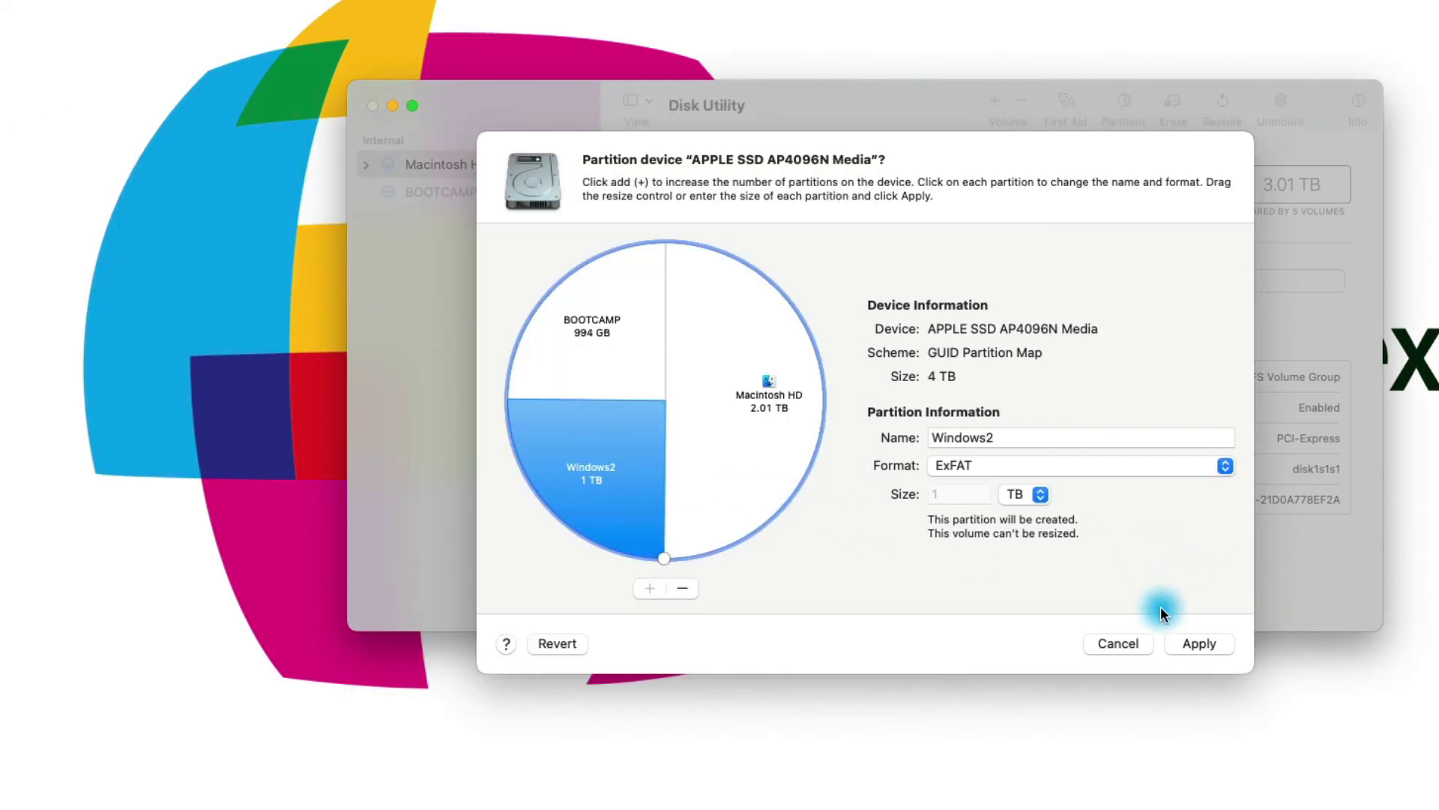
- Cancel the pending partition changes, keeping Macintosh HD at 3.01 TB
{"action": "left_click", "coordinate": [1124, 643]}
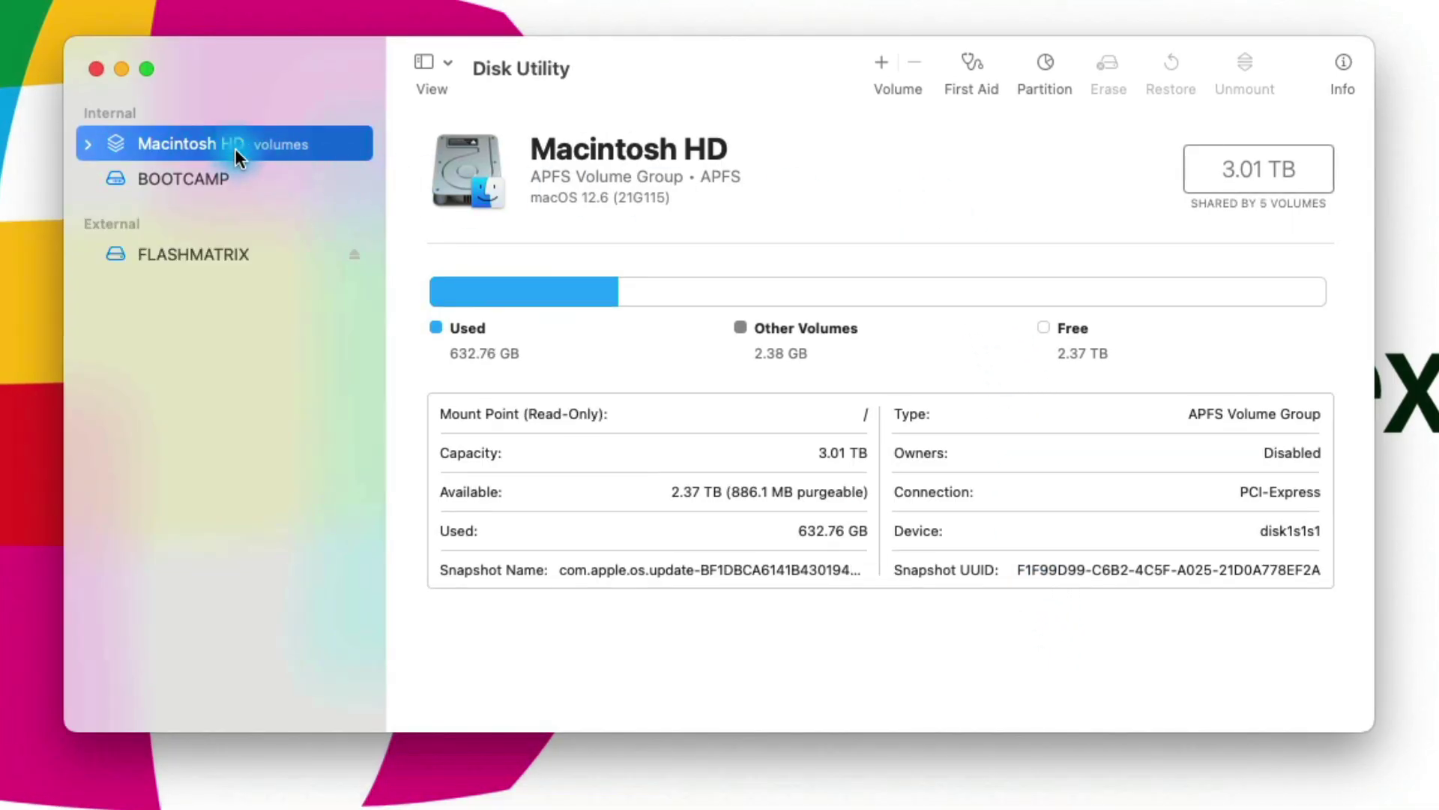
{"action": "left_click", "coordinate": [976, 71]}
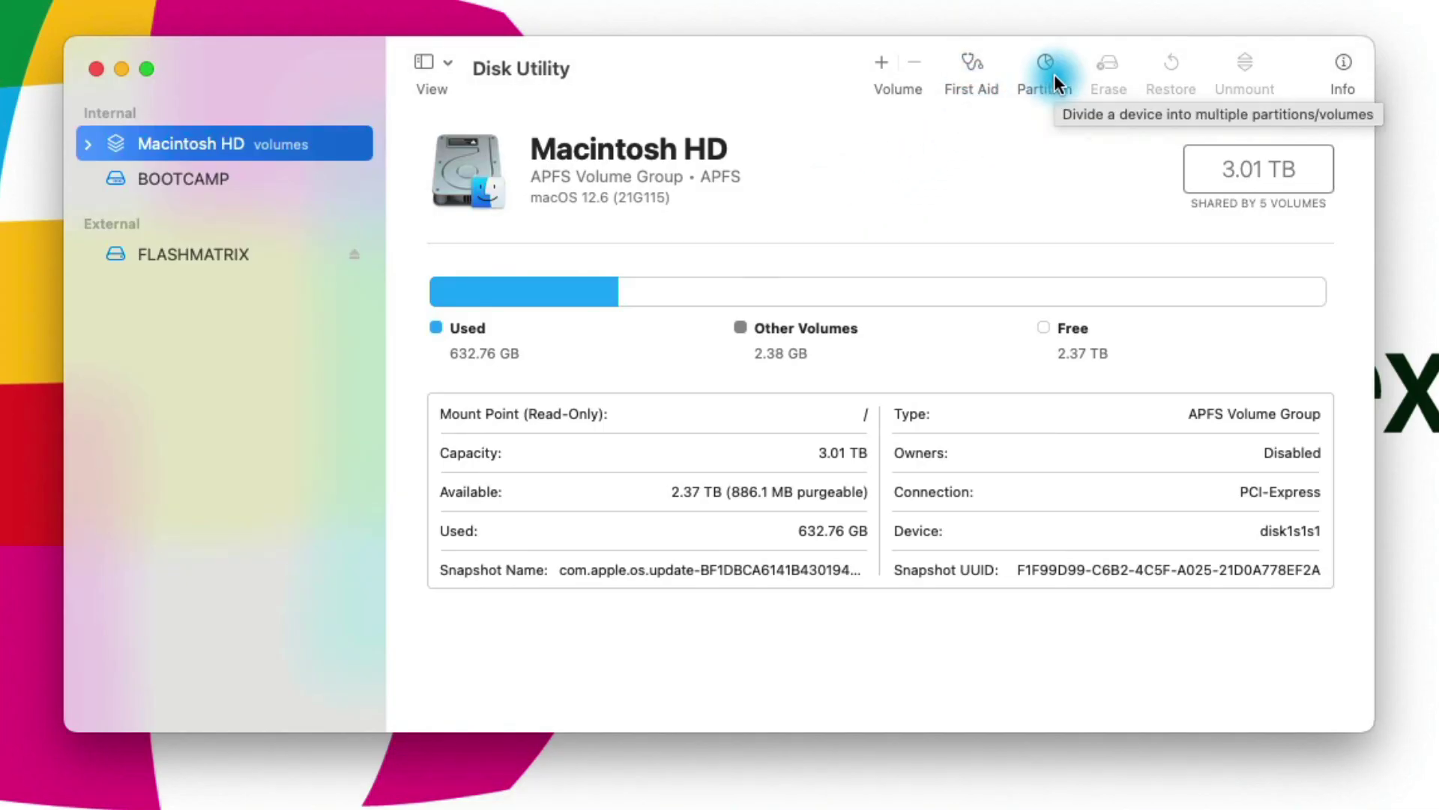
{"action": "left_click", "coordinate": [936, 145]}
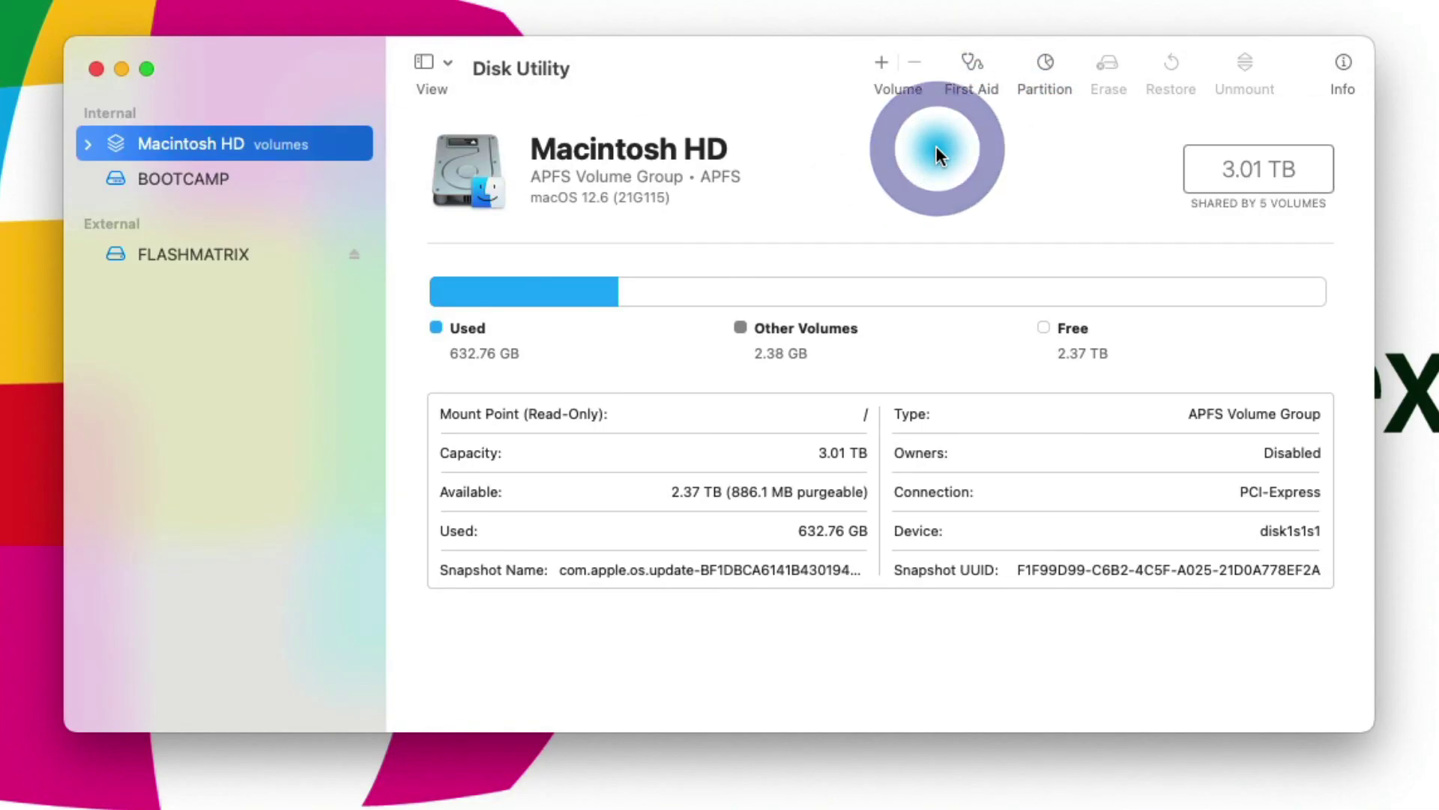
- View the BOOTCAMP volume, then the FLASHMATRIX FAT32 drive's details
{"action": "left_click", "coordinate": [237, 177]}
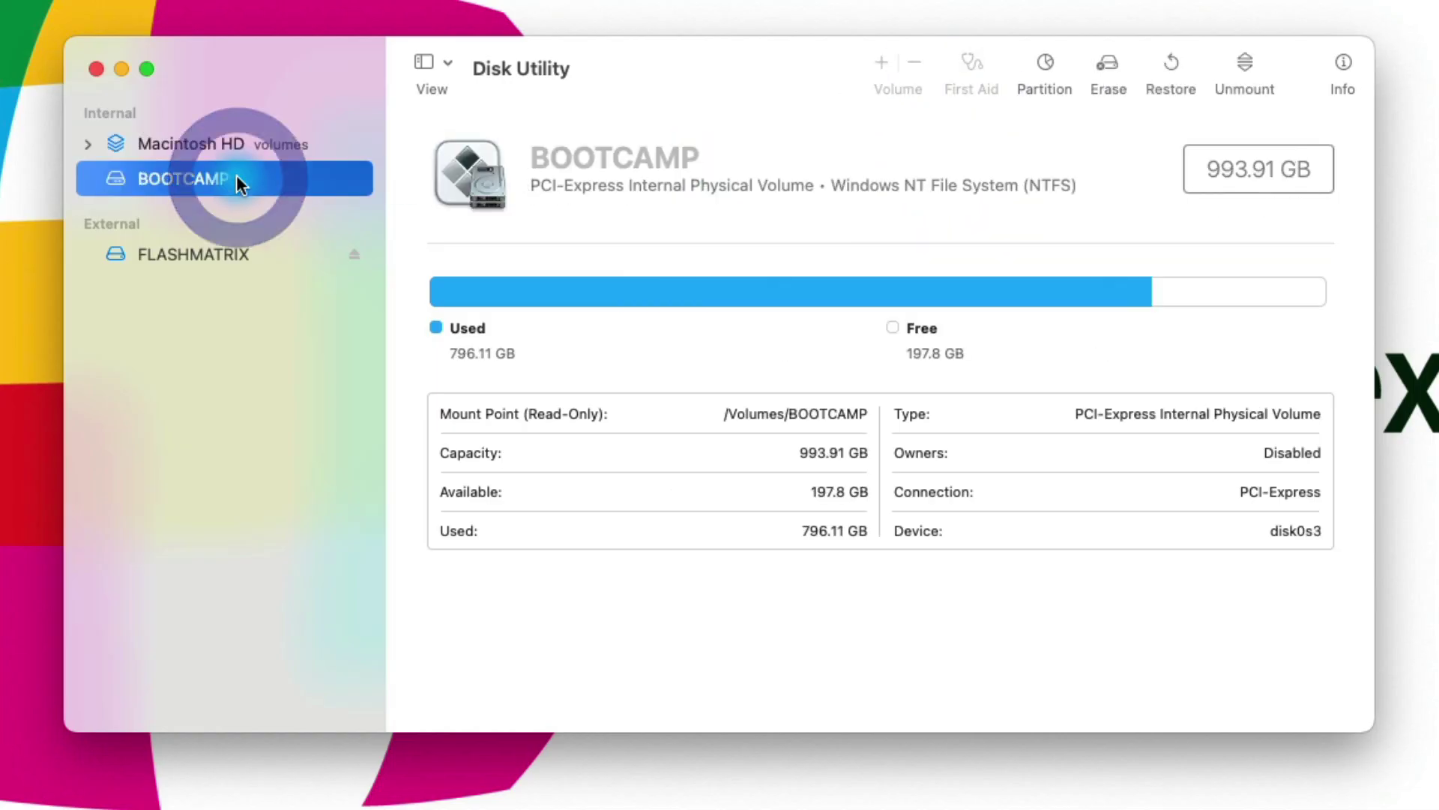
{"action": "left_click", "coordinate": [243, 257]}
{"action": "left_click", "coordinate": [1013, 183]}
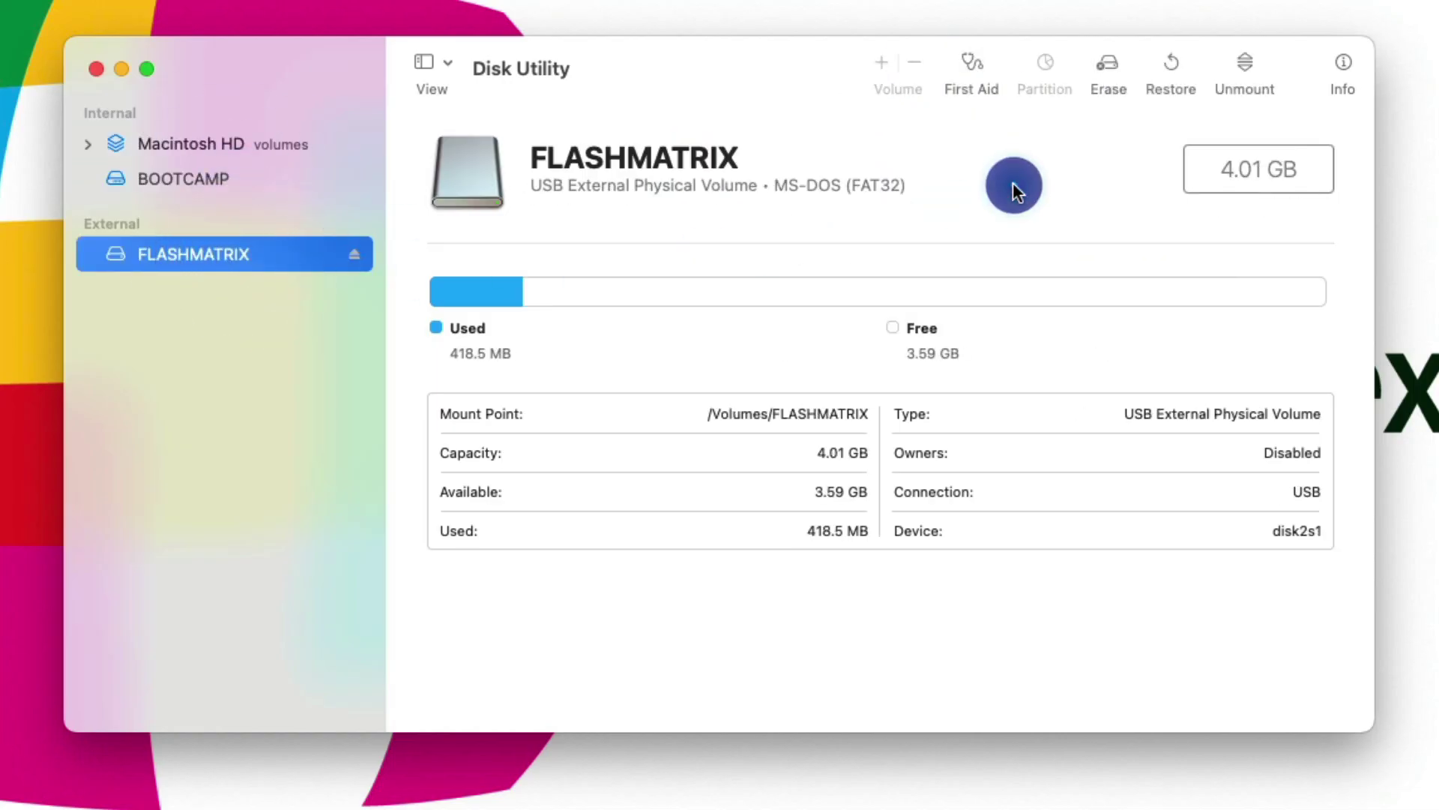